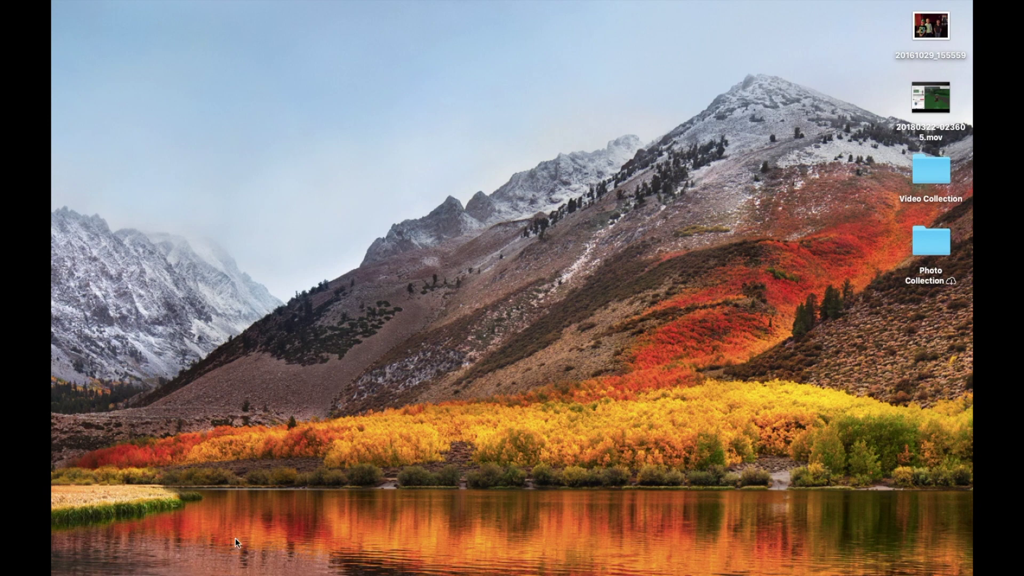
Search Google for "minecraft skins"
mouse_move(208, 555)
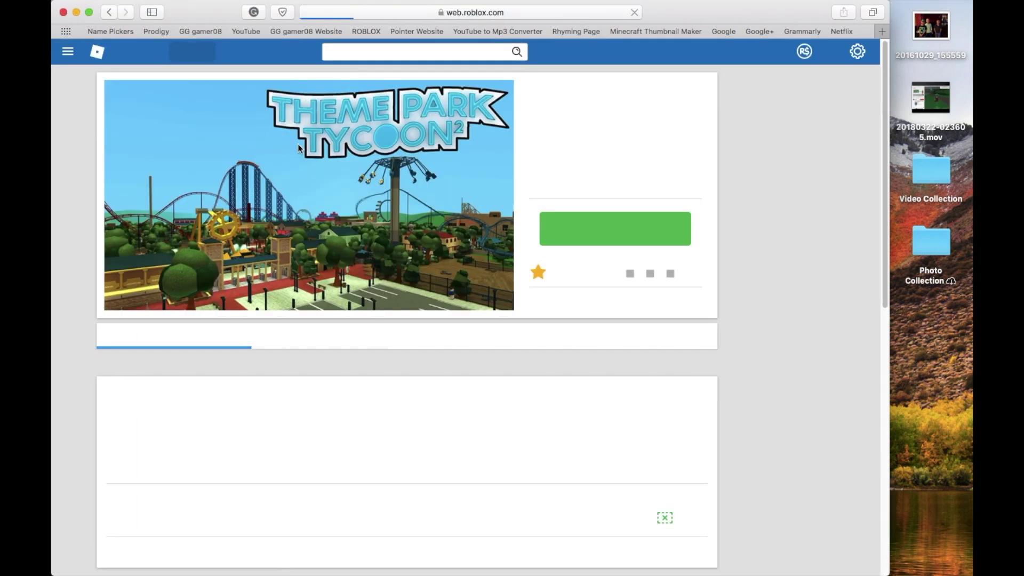
click(432, 253)
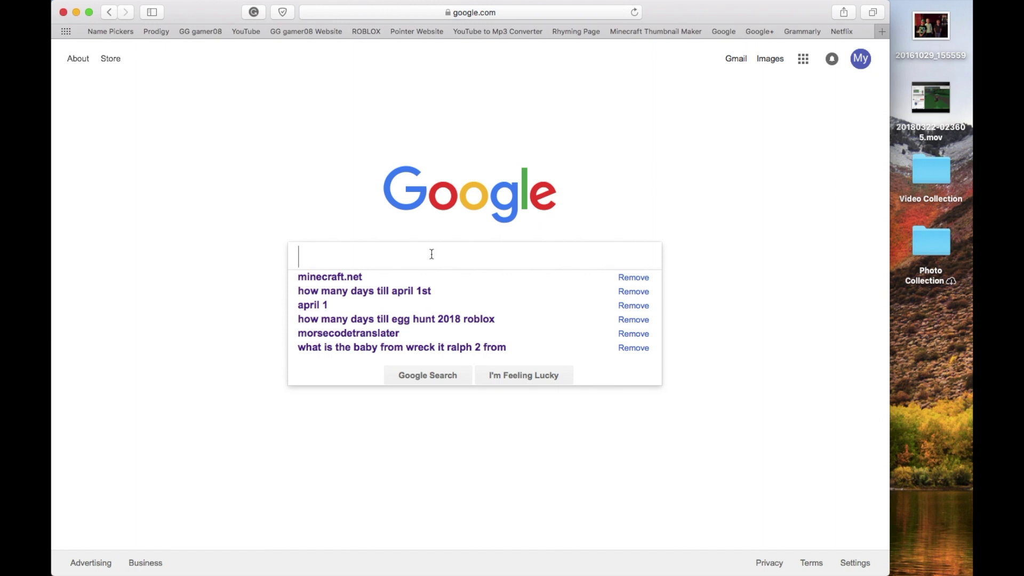
text(m)
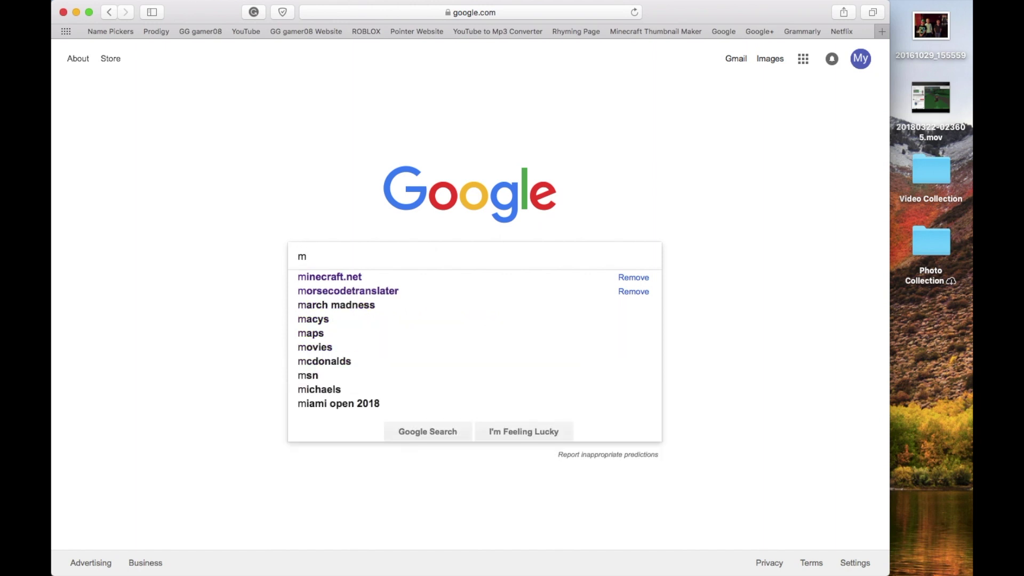
text(in)
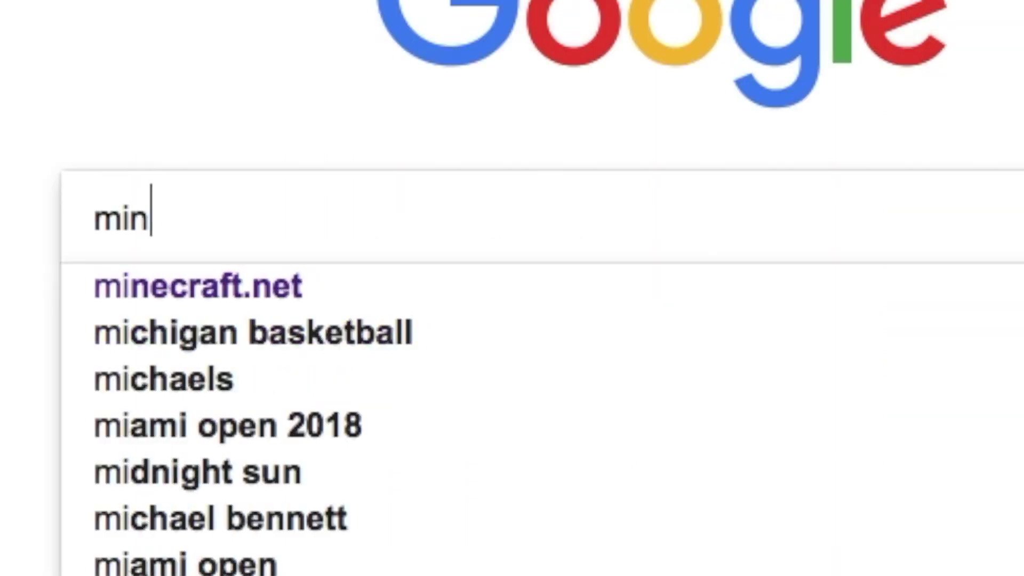
text(ecraftsk)
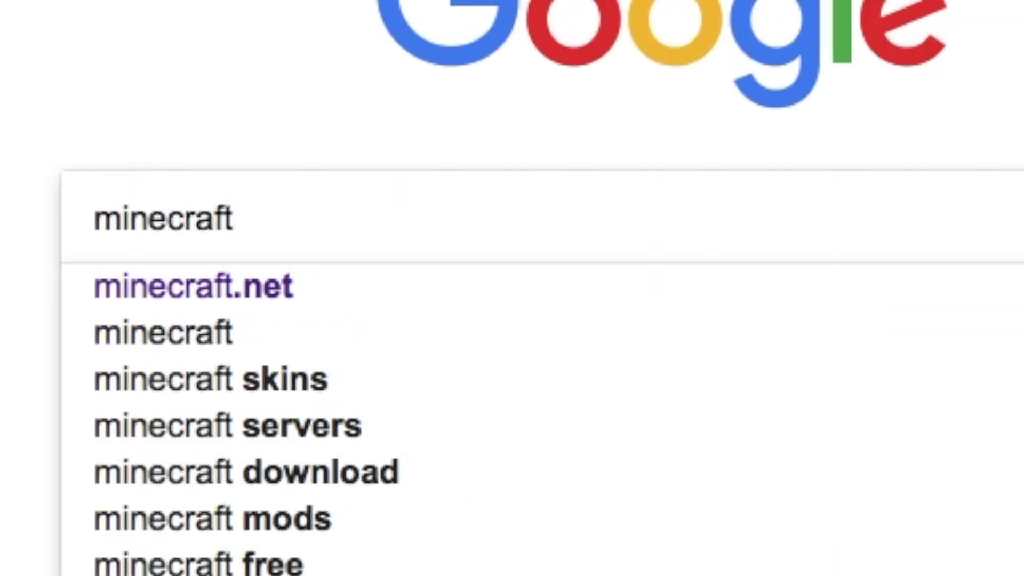
key(BackSpace)
key(BackSpace)
text(skins)
key(Return)
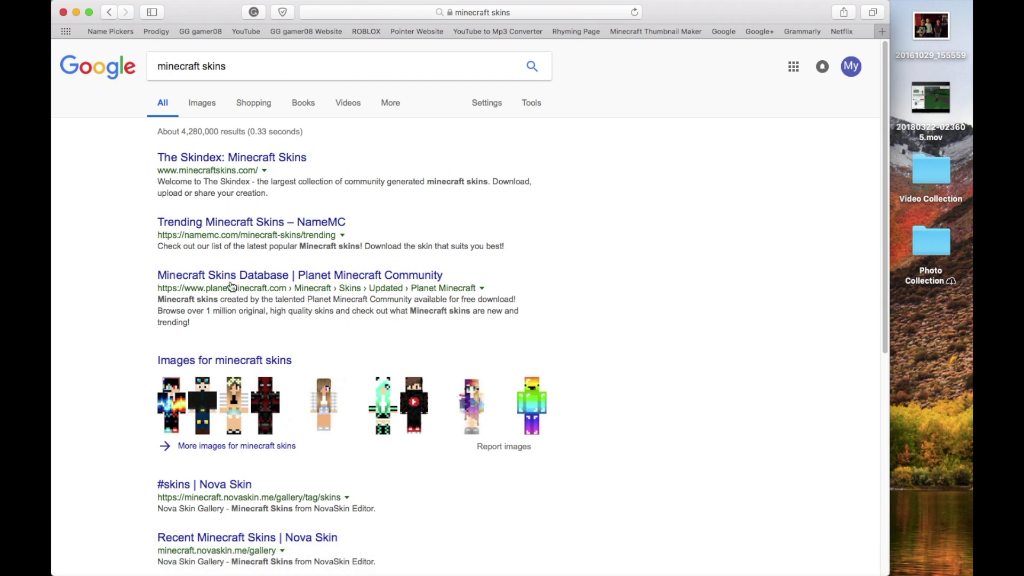
Open NameMC's trending Minecraft skins page from the search results and browse the skins
click(257, 222)
scroll(304, 251, down, 10)
scroll(331, 261, up, 10)
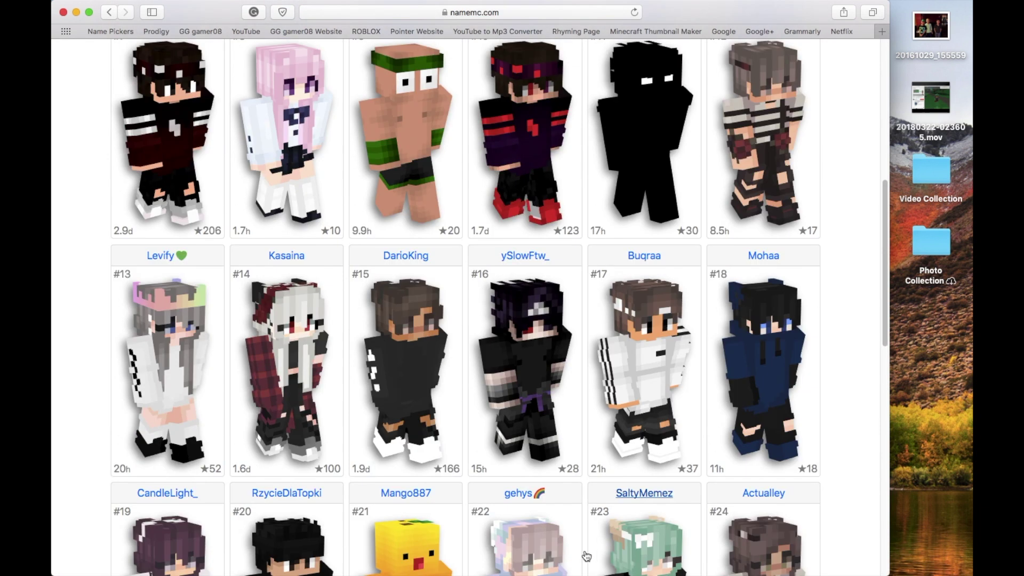
click(230, 80)
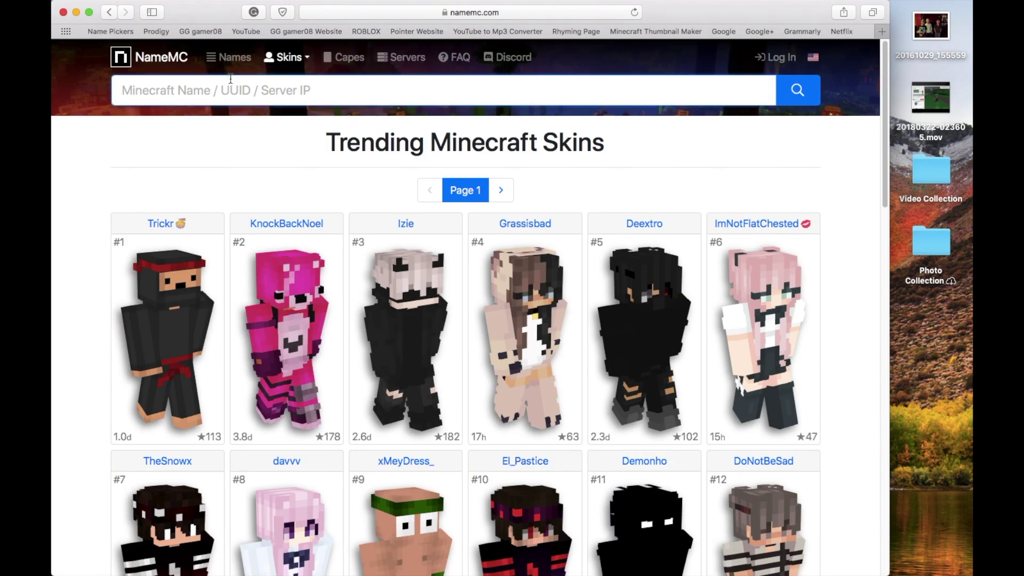
text(g)
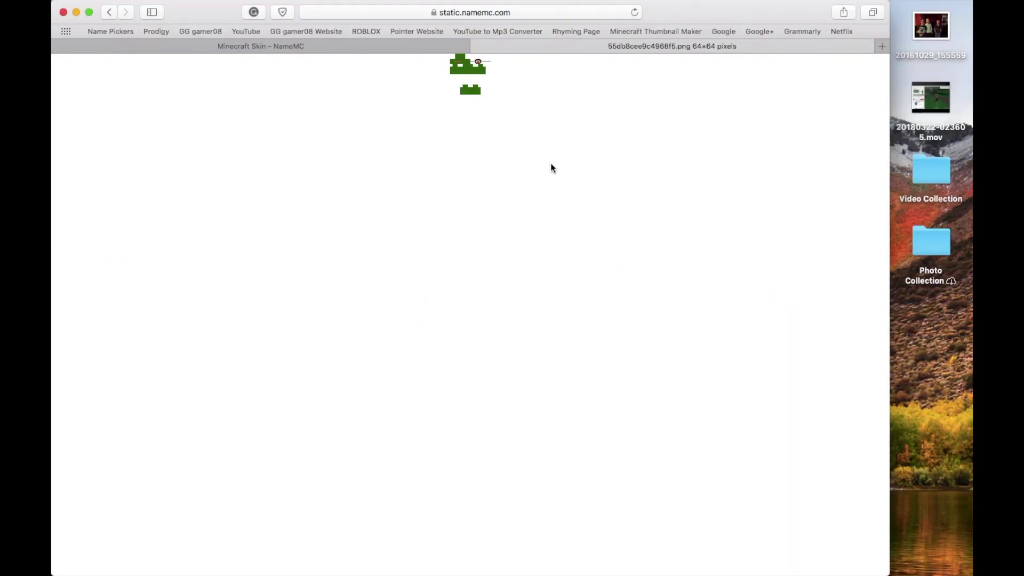
Save the opened skin image to the desktop under its suggested file name, 55db8cee9c4968f5
right_click(466, 66)
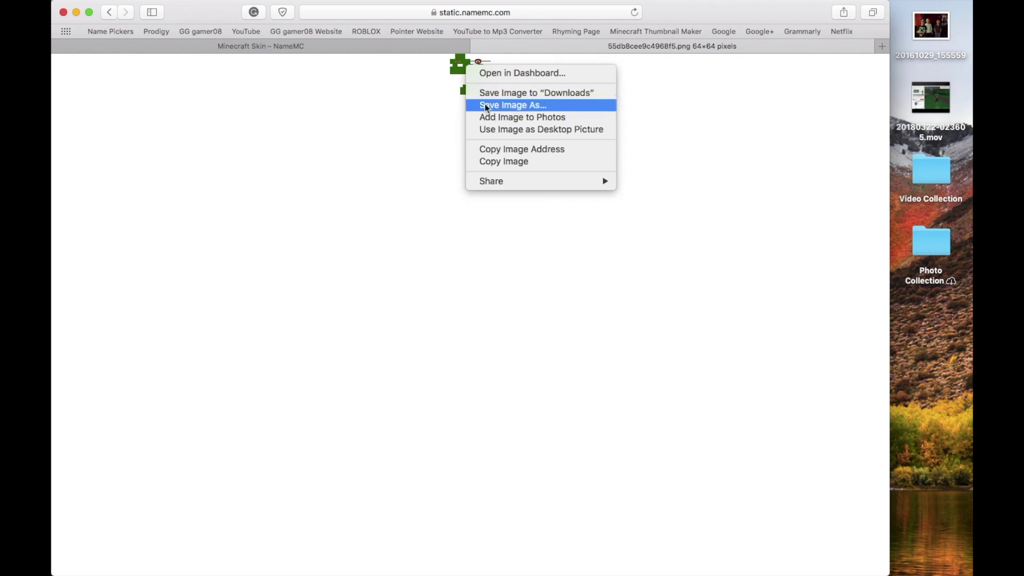
click(536, 103)
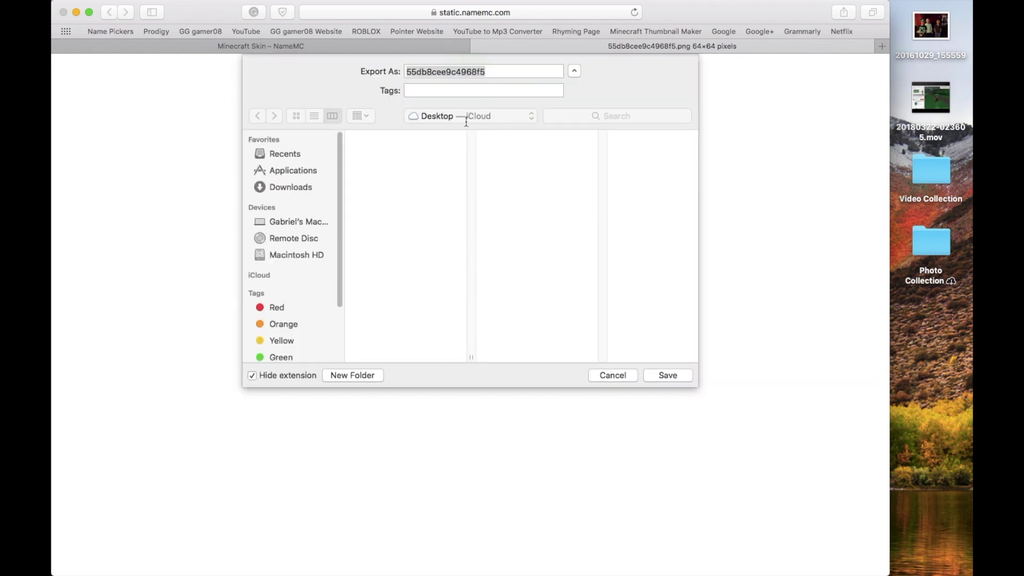
click(664, 375)
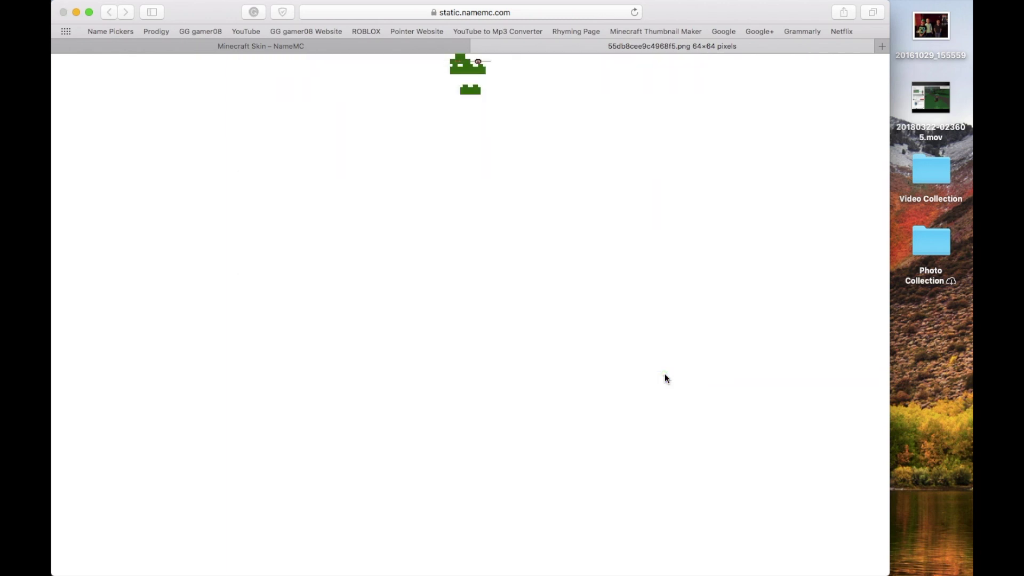
Preview the saved skin image from the desktop and close the preview window
click(933, 37)
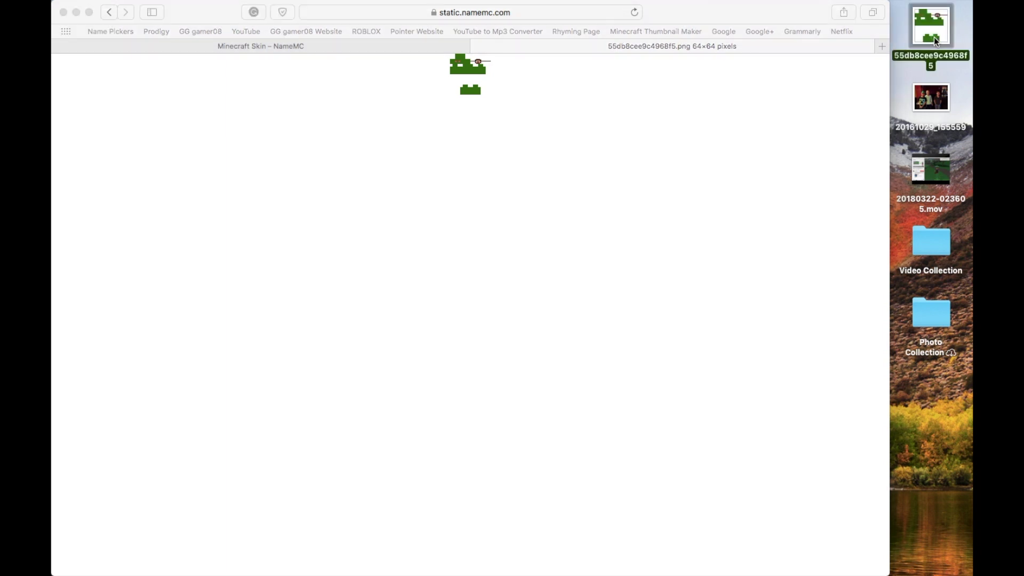
double_click(933, 37)
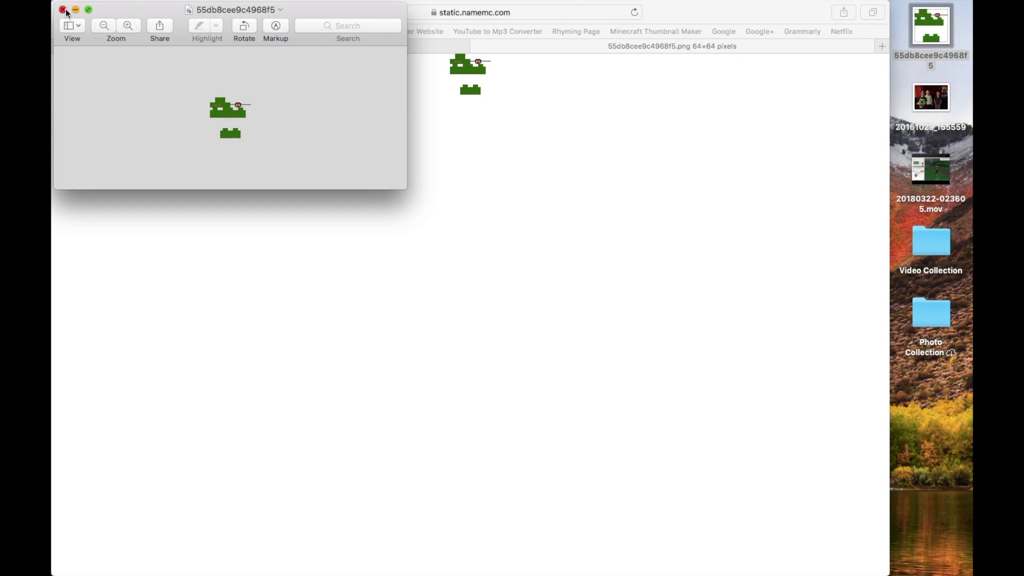
click(64, 10)
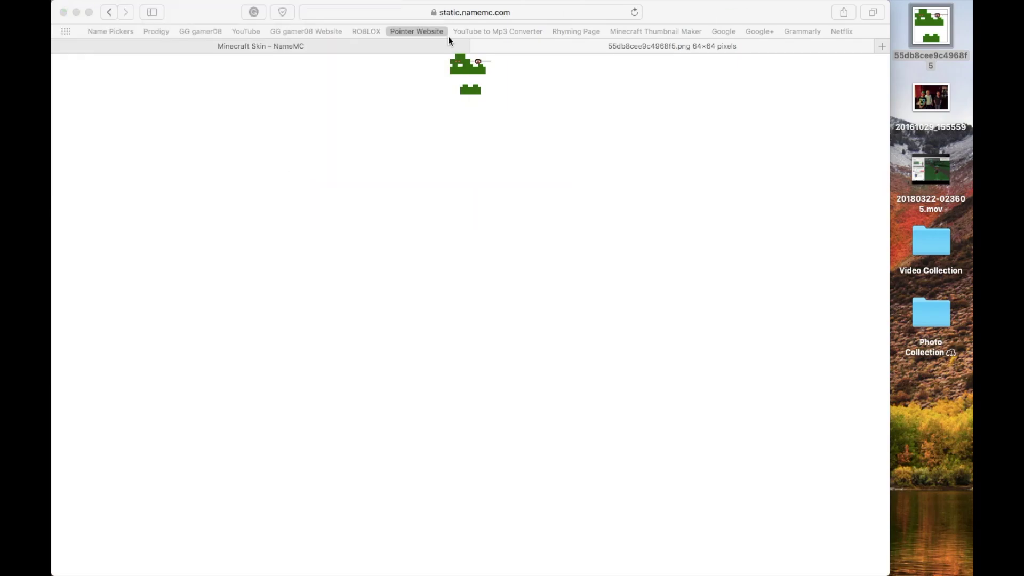
Close the skin image's browser page and go to minecraft.net
click(480, 45)
click(479, 44)
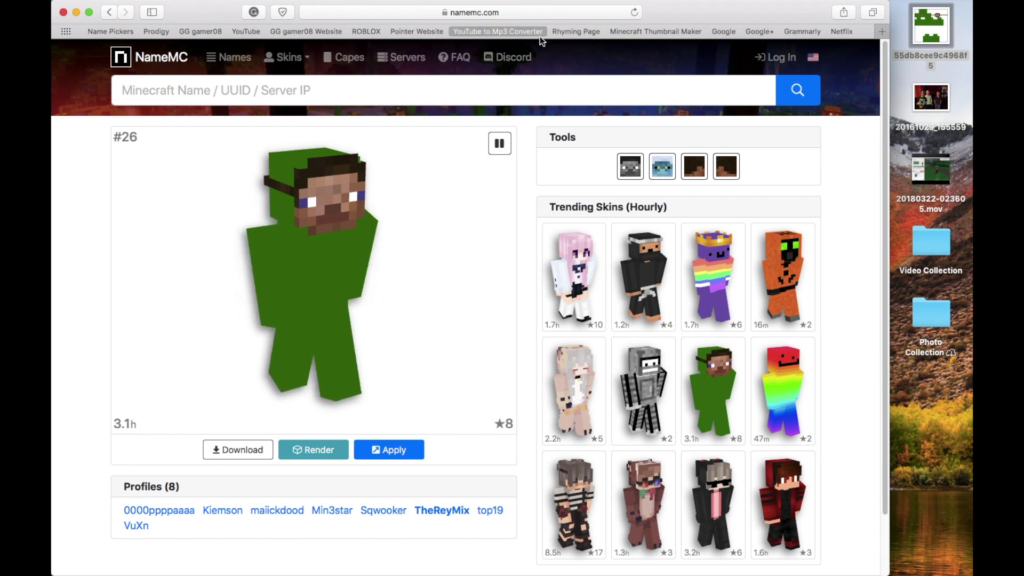
click(503, 13)
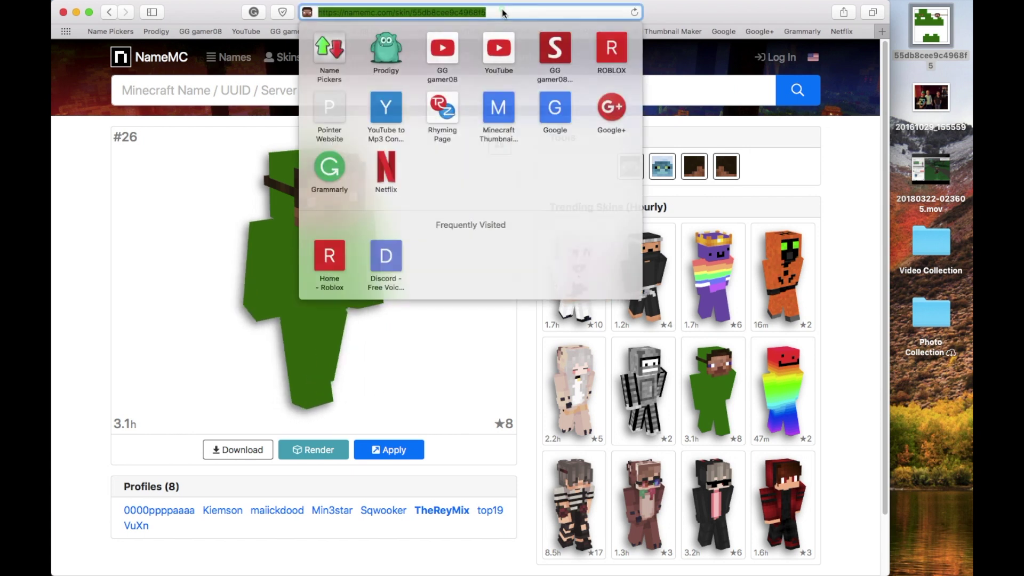
text(minec)
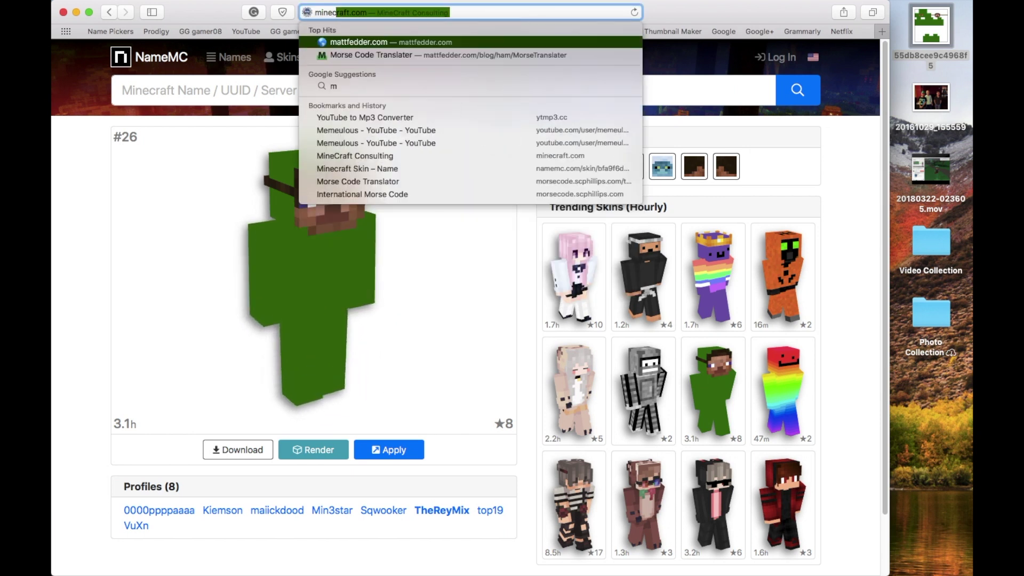
text(raft.net)
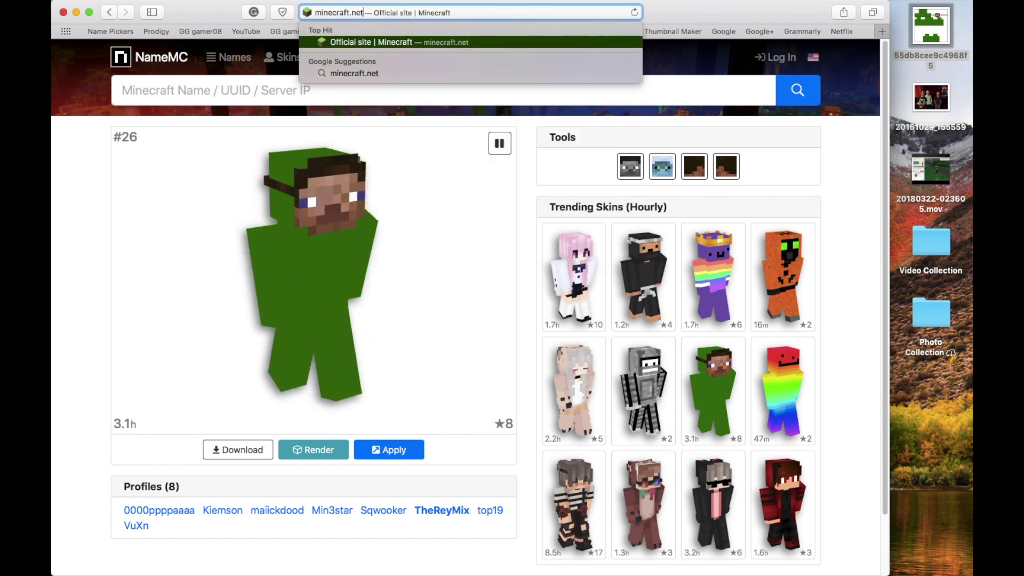
key(Return)
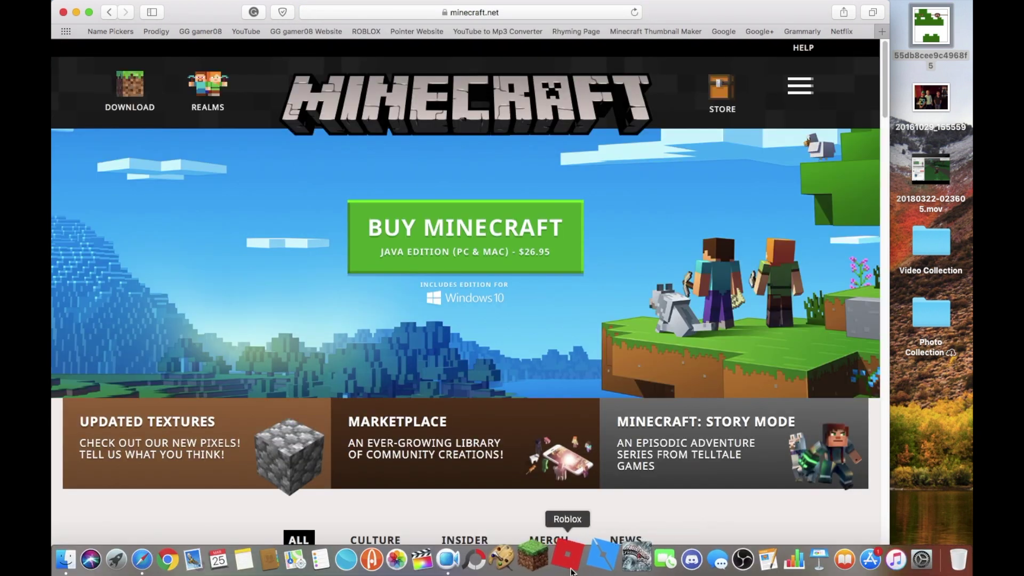
Start the Minecraft Launcher and switch back to the minecraft.net page in the browser
click(550, 569)
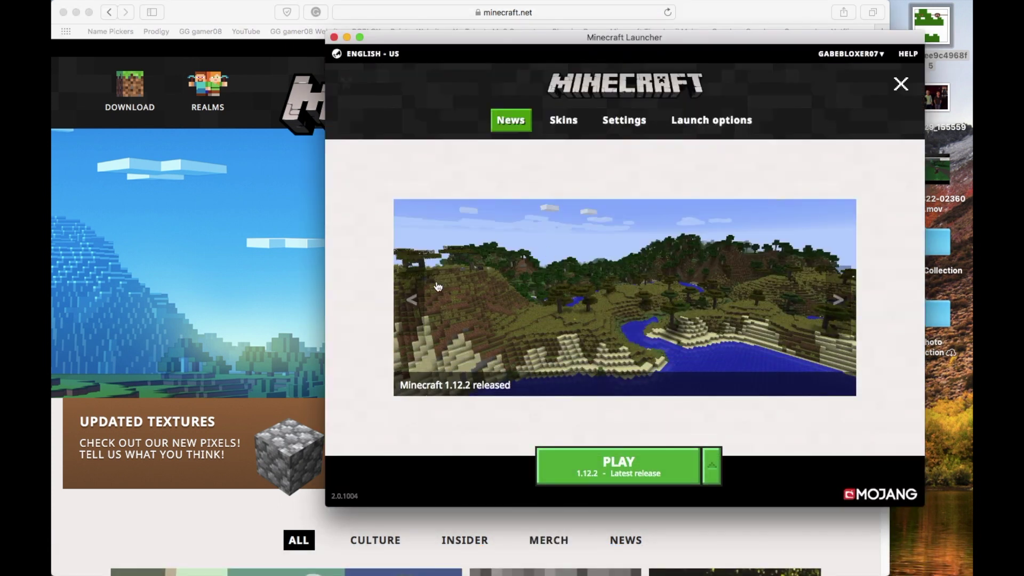
click(229, 251)
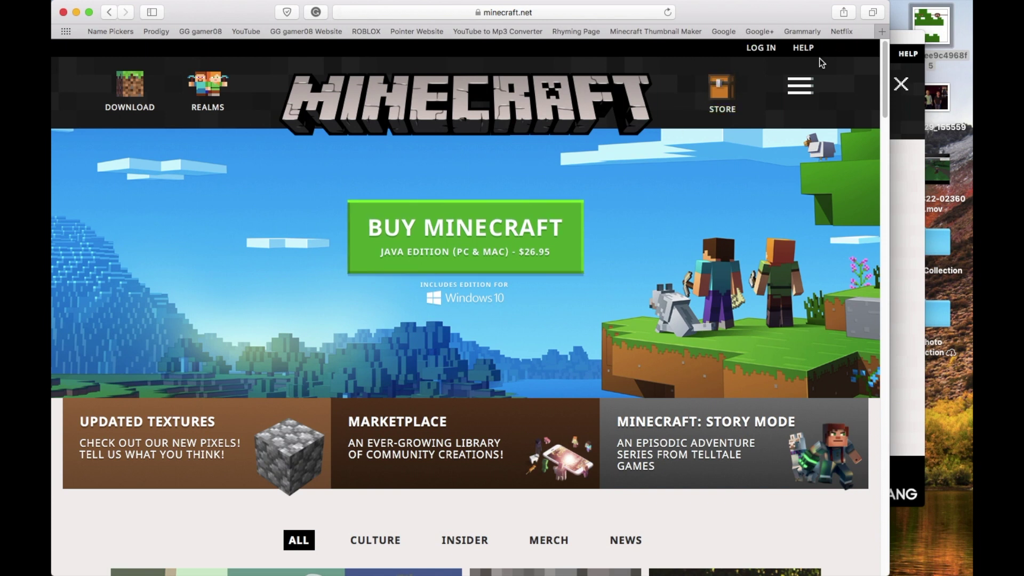
Log in to minecraft.net and open the account's Profile page
click(758, 52)
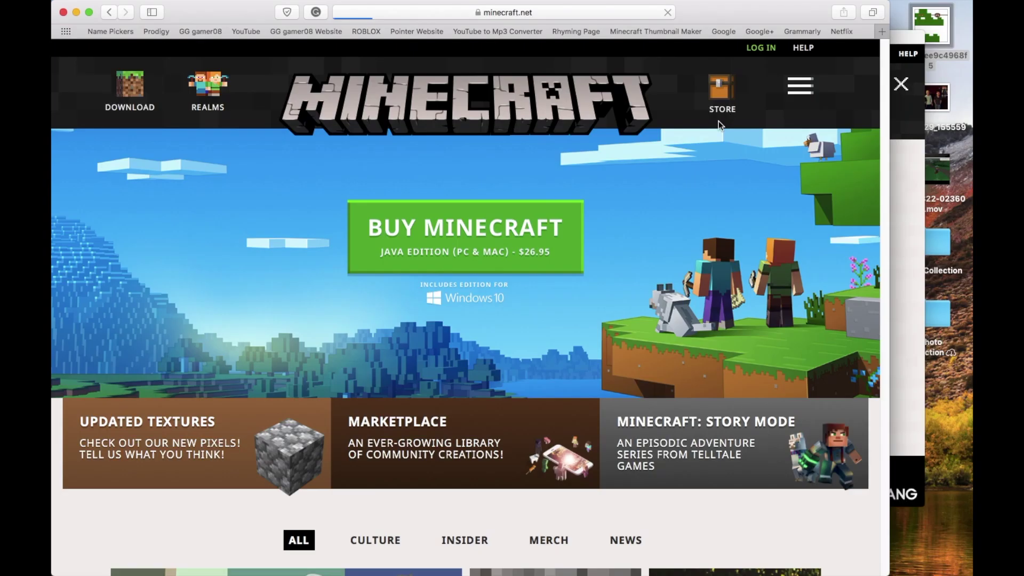
scroll(456, 242, down, 5)
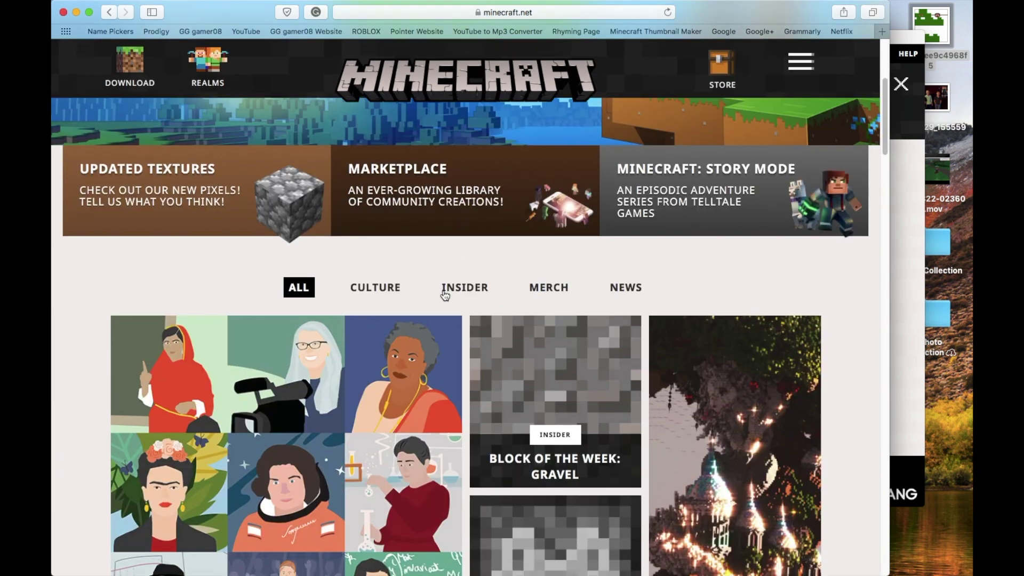
scroll(446, 293, up, 5)
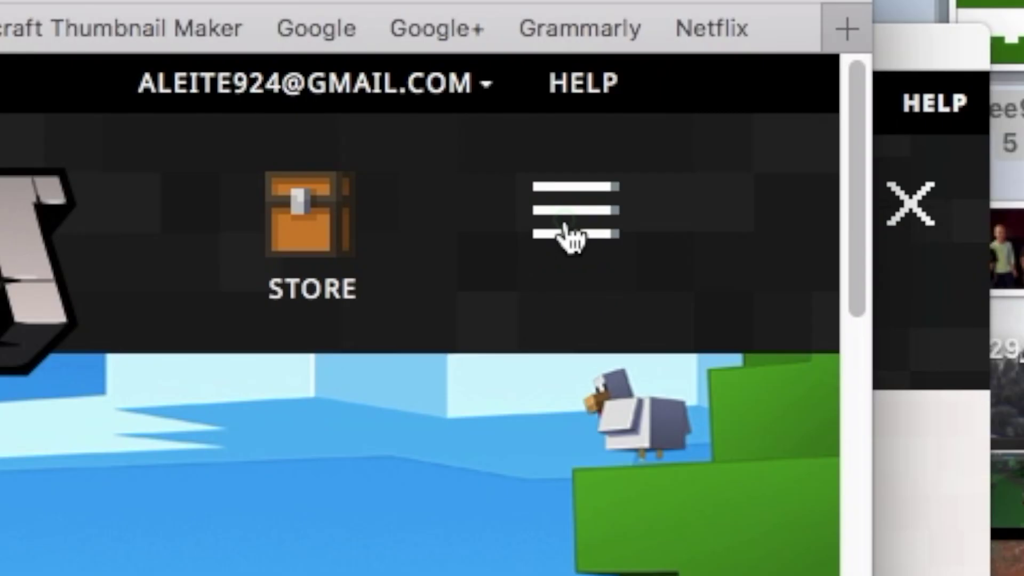
click(806, 95)
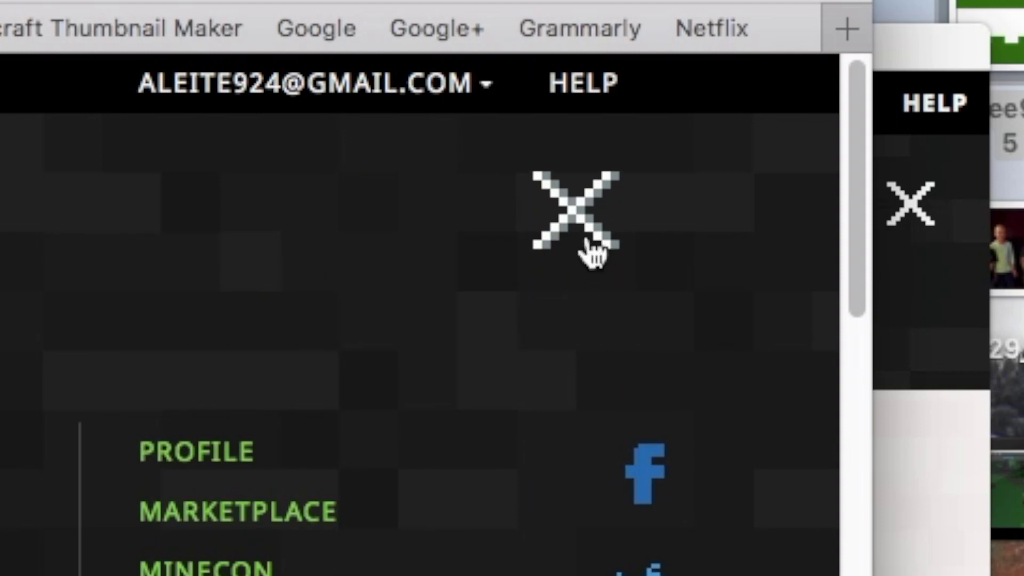
click(587, 251)
click(581, 237)
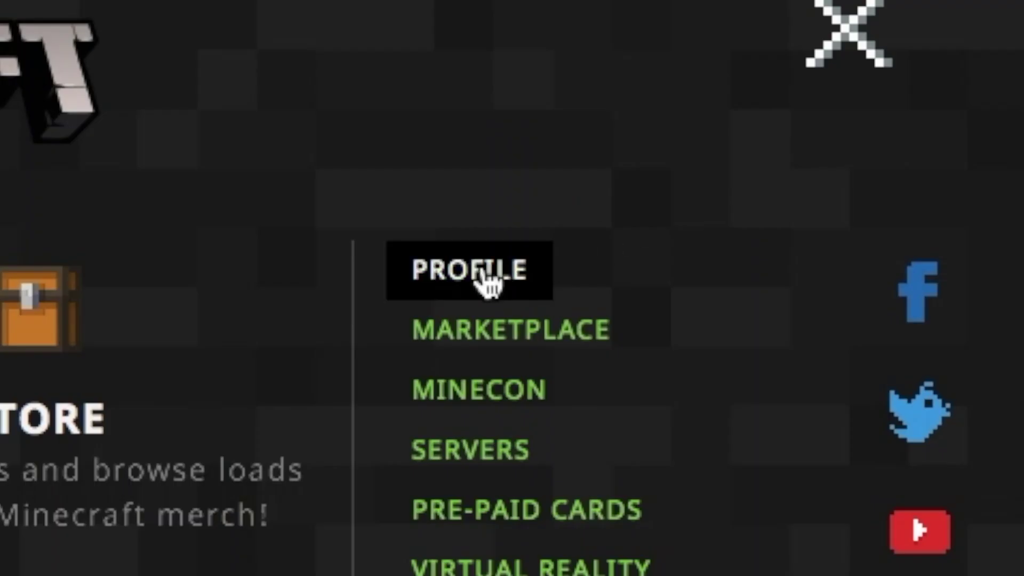
click(484, 277)
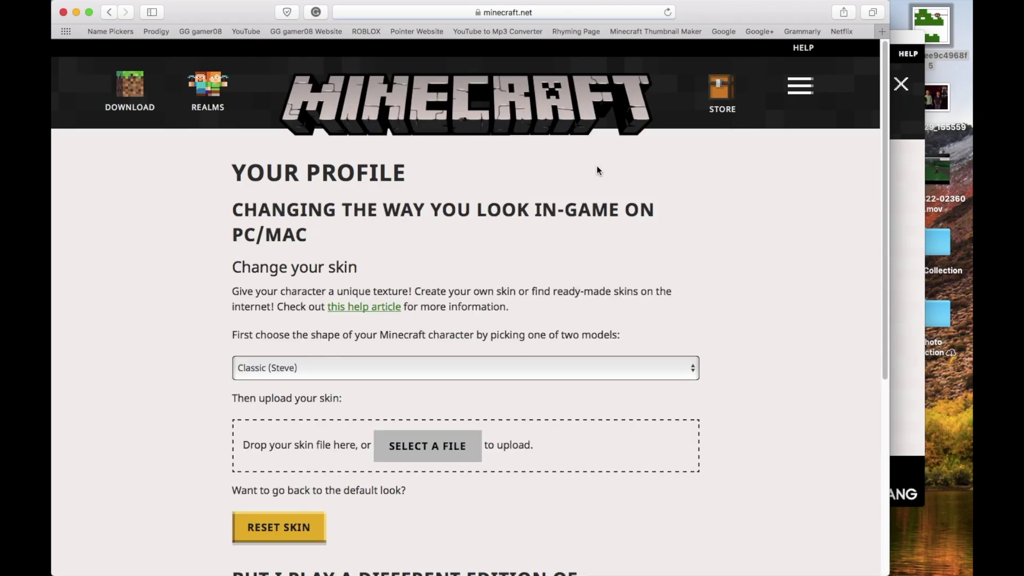
Choose the skin file 55db8cee9c4968f5 from the desktop for the Classic (Steve) model
scroll(279, 453, down, 1)
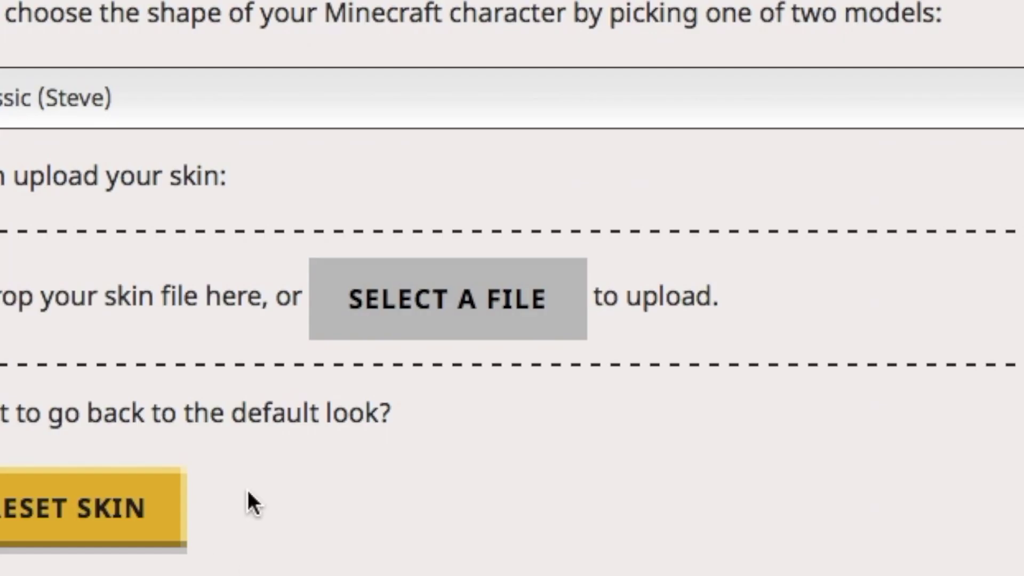
click(399, 311)
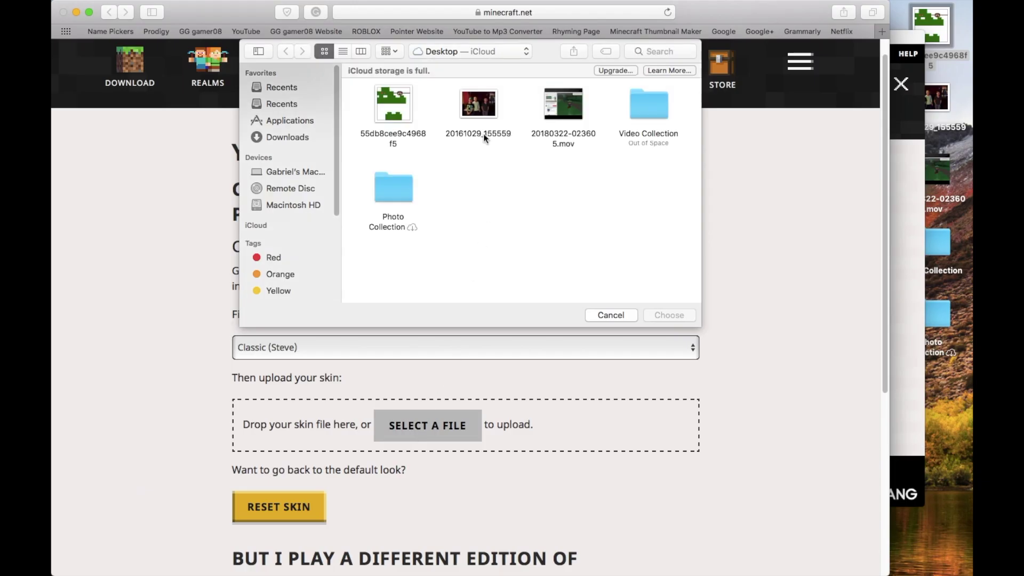
click(380, 113)
click(661, 315)
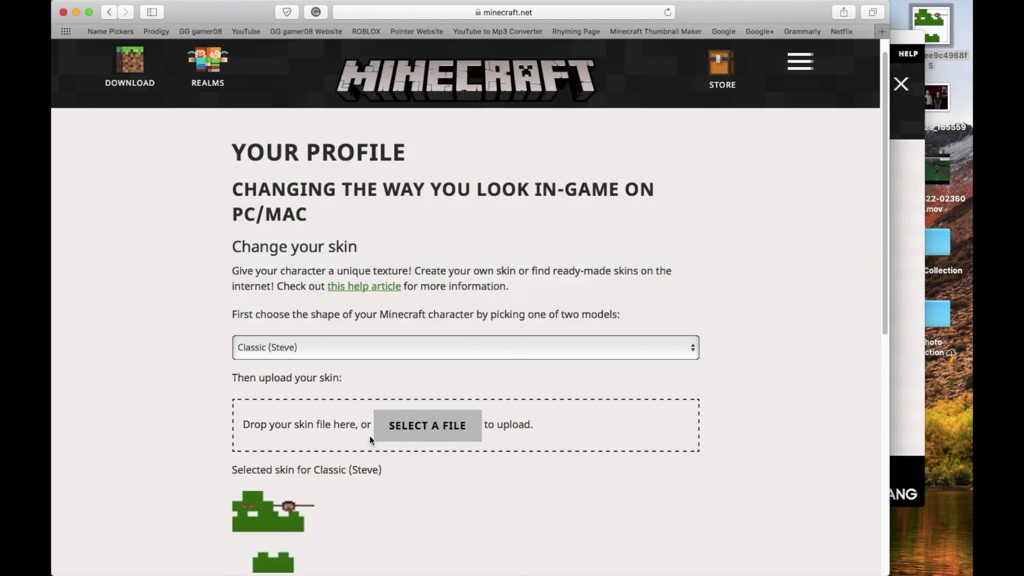
Upload the selected skin to the Minecraft profile and look over the rest of the profile page
scroll(379, 462, down, 5)
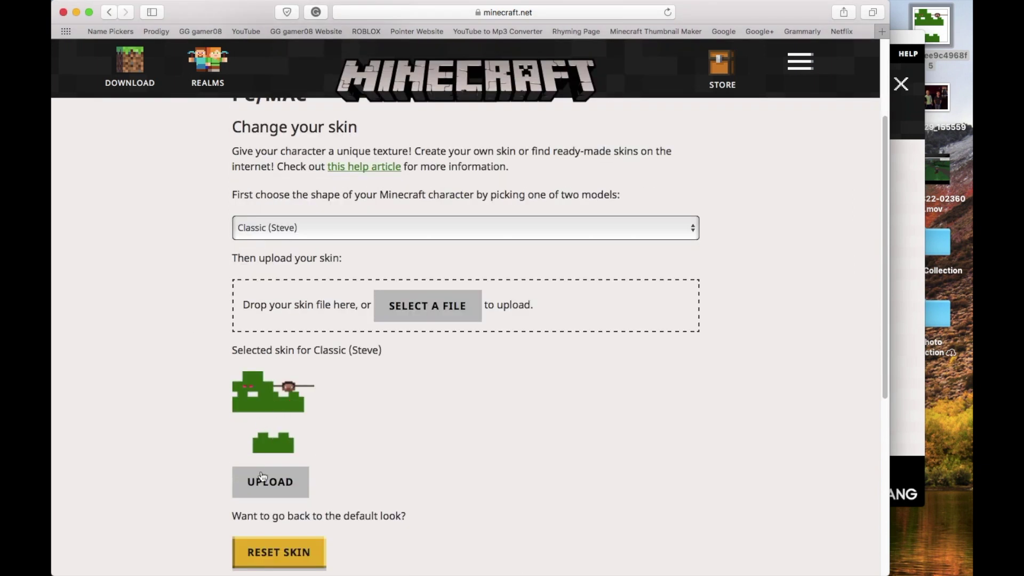
click(261, 489)
scroll(320, 507, down, 3)
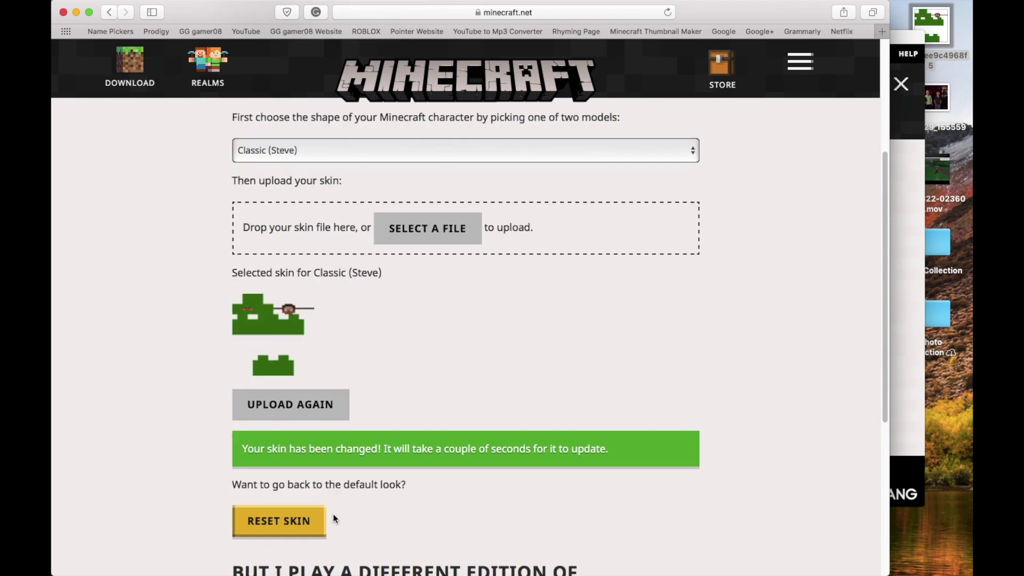
scroll(338, 491, down, 5)
scroll(325, 507, up, 10)
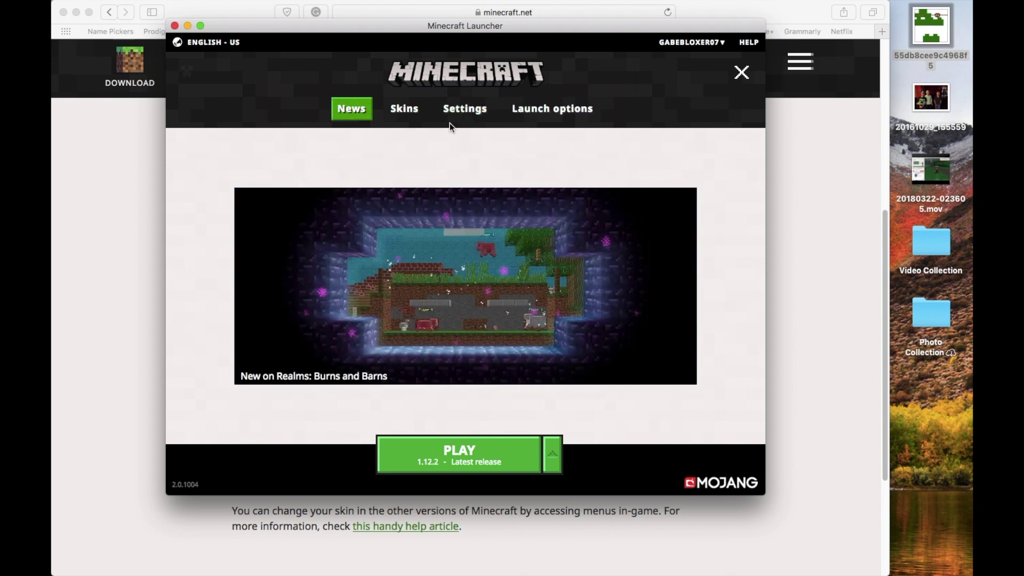
Open the Skins page of the Minecraft Launcher
click(405, 110)
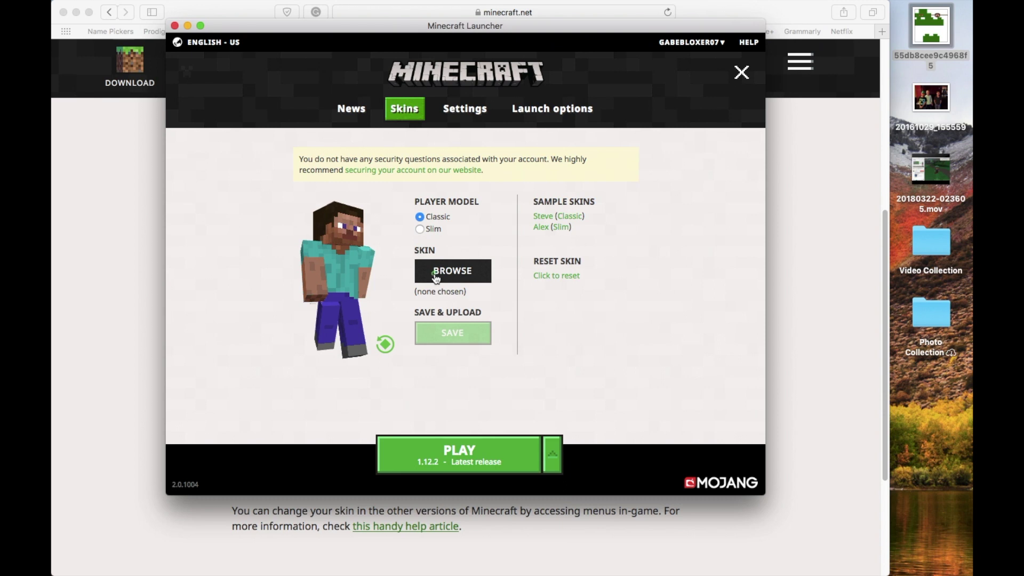
click(421, 285)
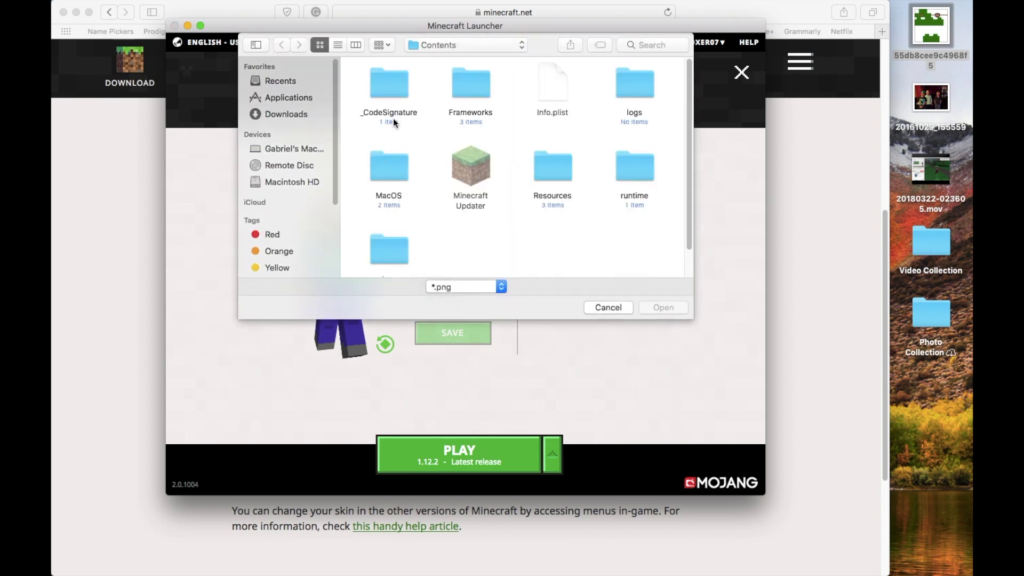
click(287, 149)
click(287, 168)
click(297, 110)
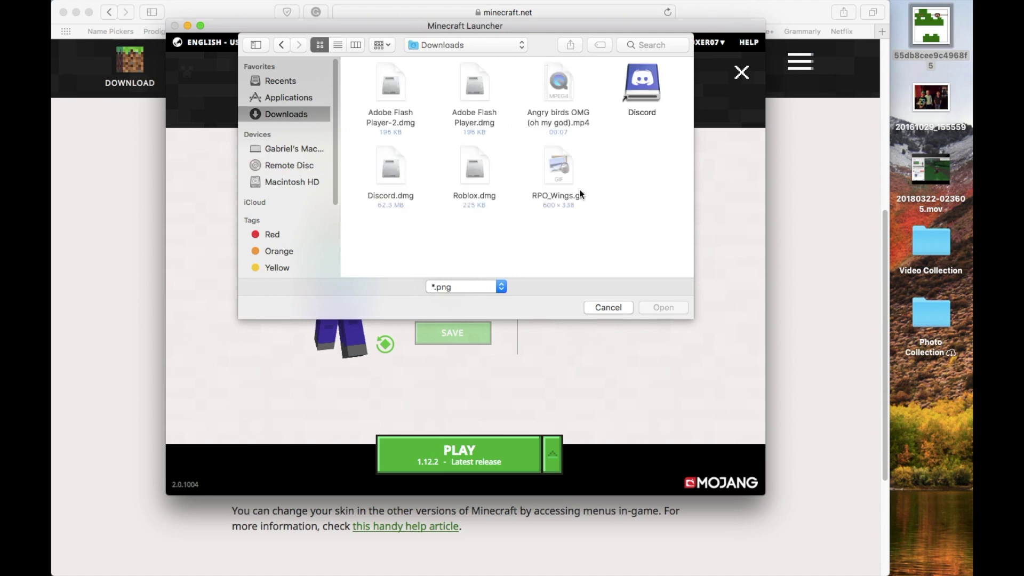
click(608, 308)
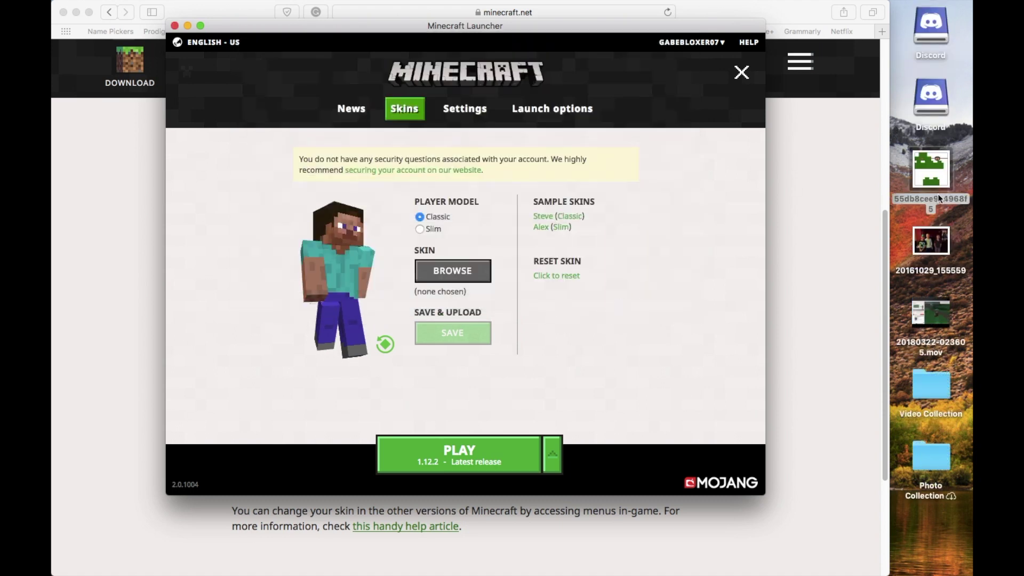
Load the skin file 55db8cee9c4968f5 from the desktop into the launcher for the Classic model and save it to the account
drag(940, 184, 448, 276)
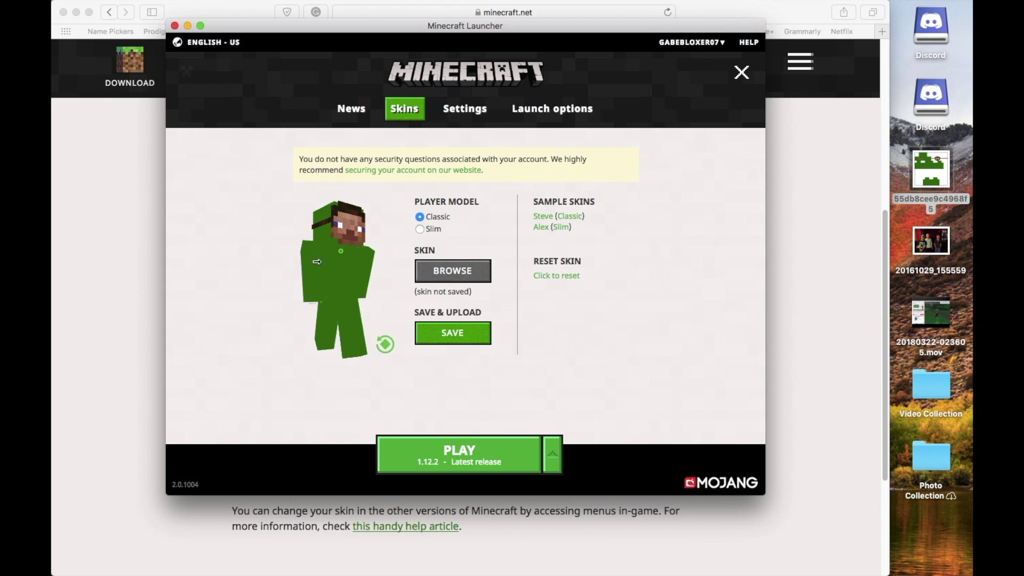
click(451, 341)
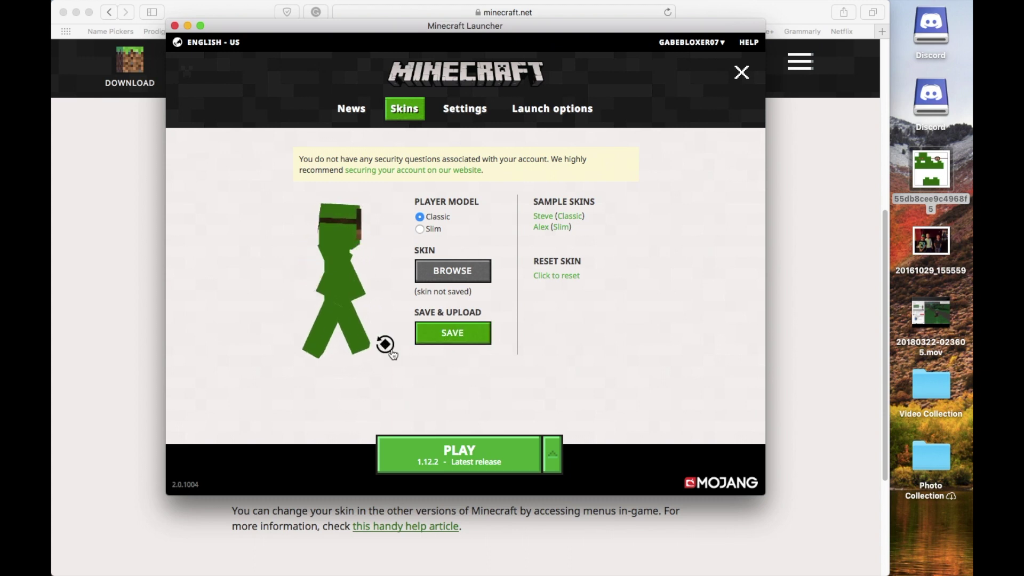
click(441, 336)
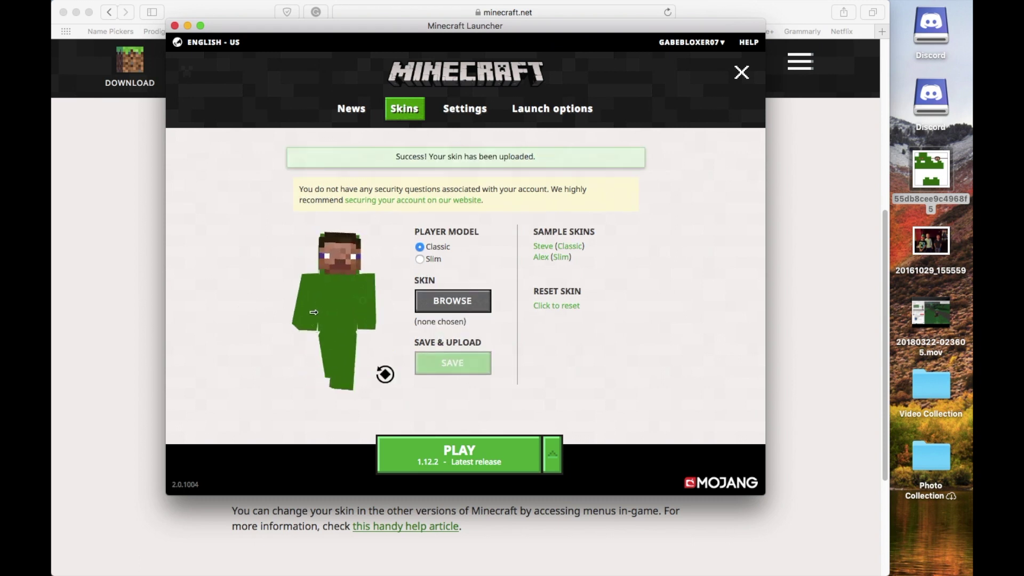
click(421, 259)
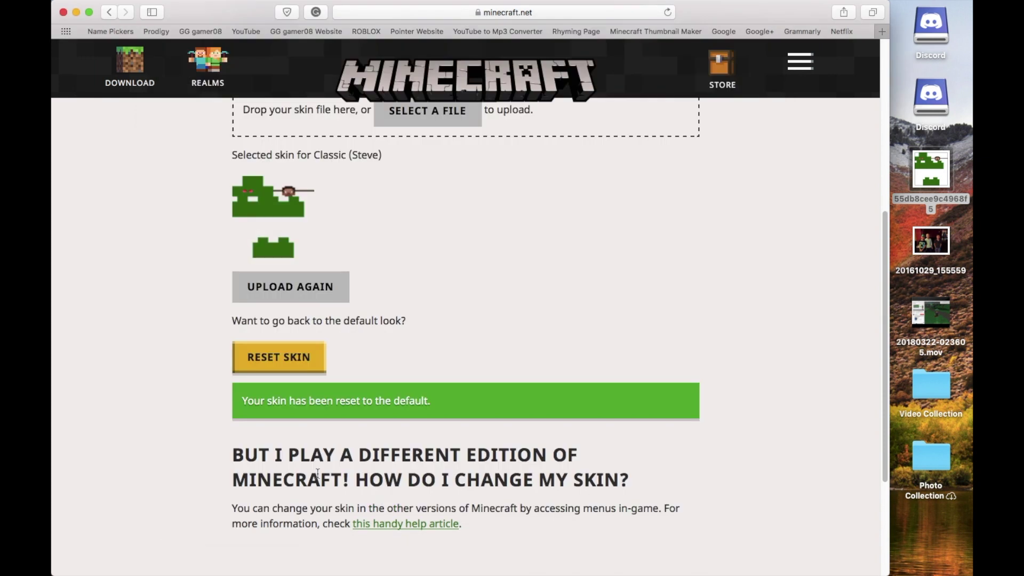
Open the help article on changing skins in other Minecraft editions in a new browser tab and switch to it
scroll(398, 233, up, 1)
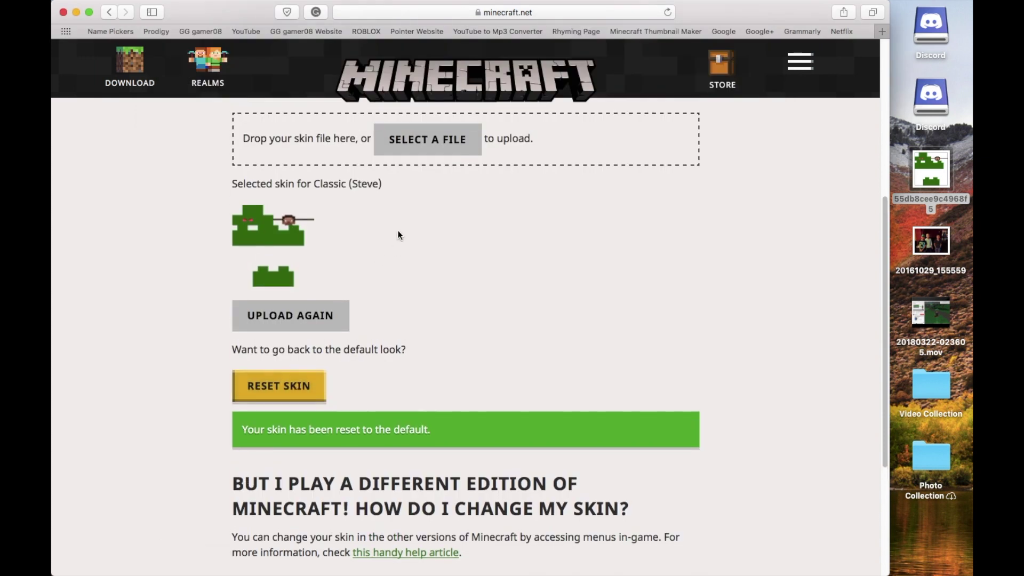
scroll(366, 390, down, 5)
scroll(316, 232, up, 5)
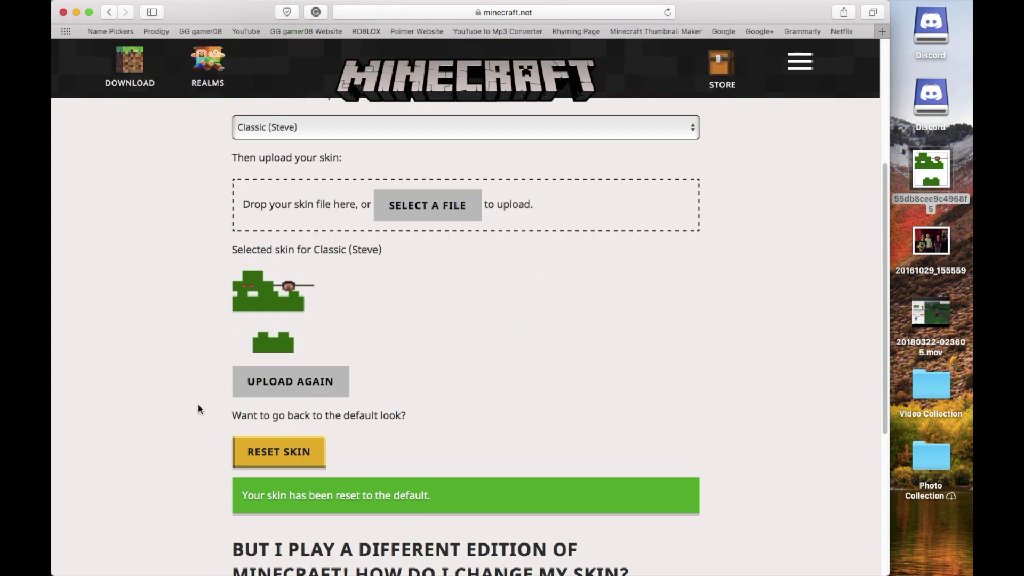
scroll(359, 445, down, 5)
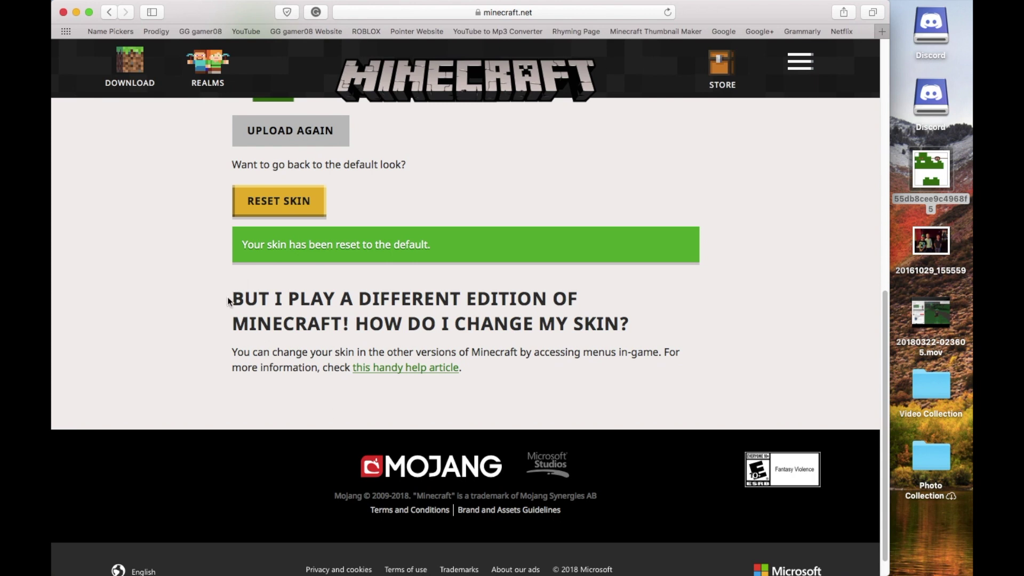
drag(231, 297, 255, 297)
click(284, 295)
drag(460, 368, 351, 368)
click(315, 372)
super+click(397, 372)
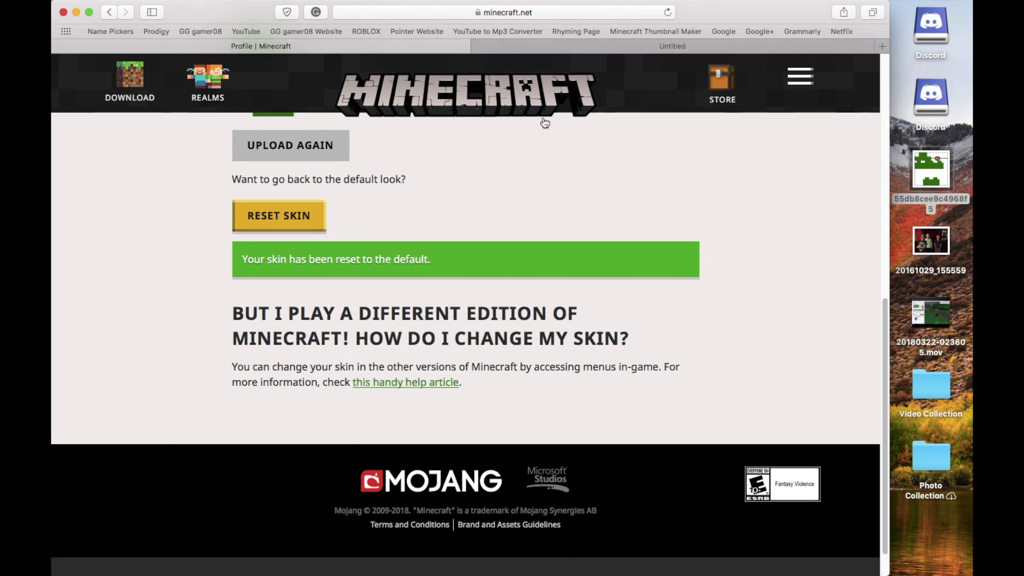
click(709, 42)
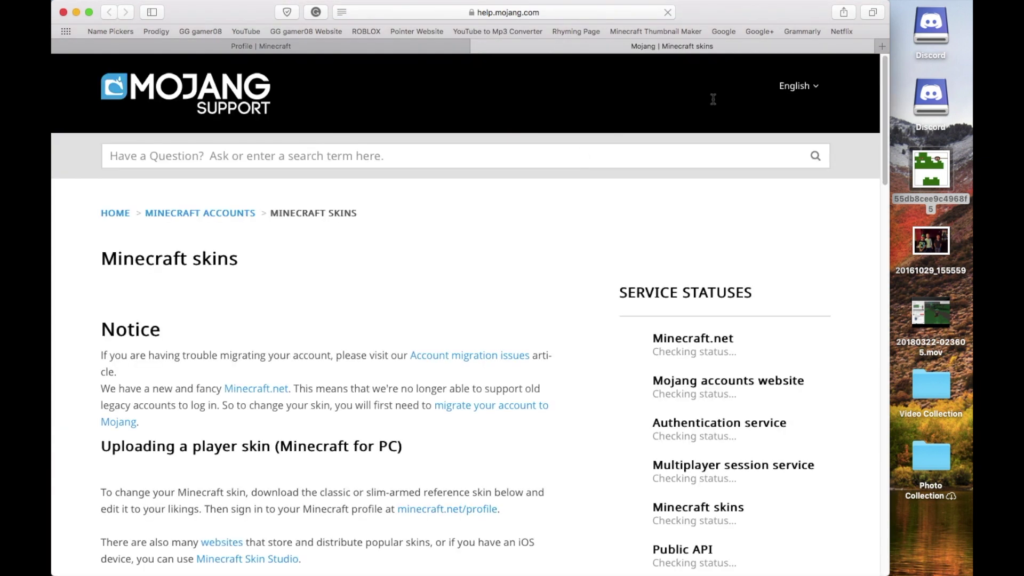
Read through the Minecraft skins support article, including skin models, troubleshooting and other editions, and return to the Profile page
scroll(583, 286, down, 1)
scroll(584, 331, down, 3)
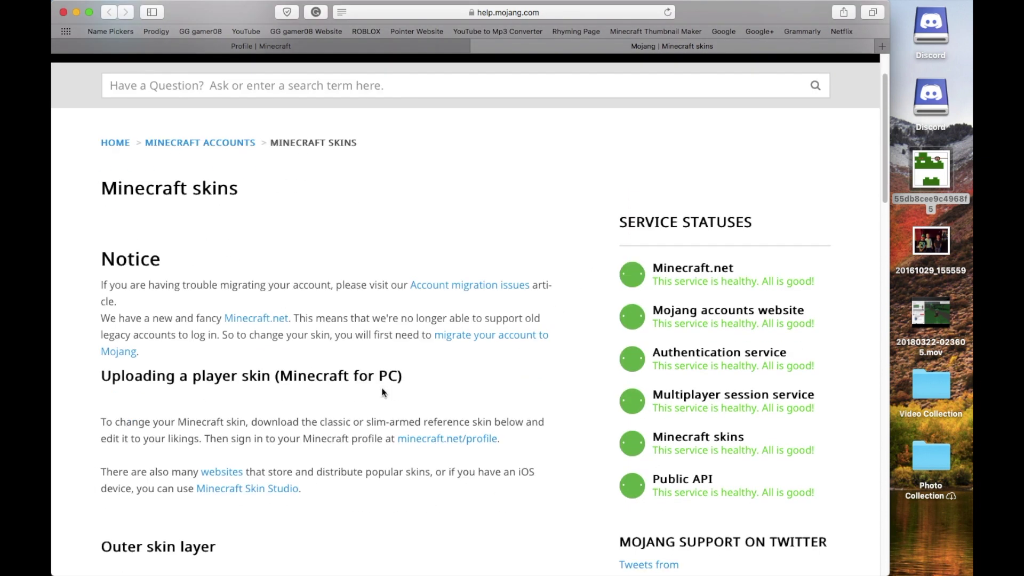
scroll(879, 178, down, 2)
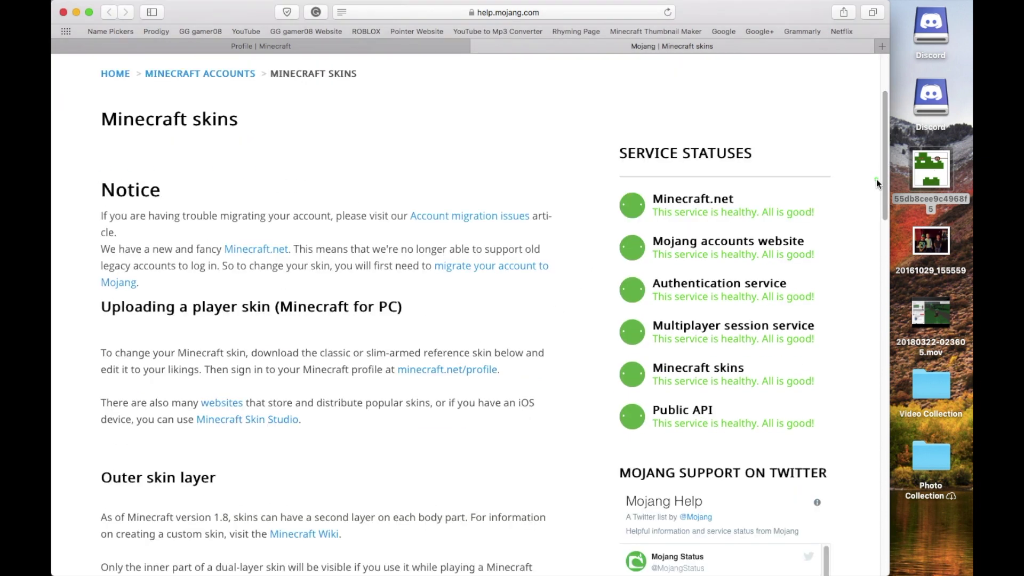
scroll(884, 180, down, 5)
scroll(877, 213, down, 15)
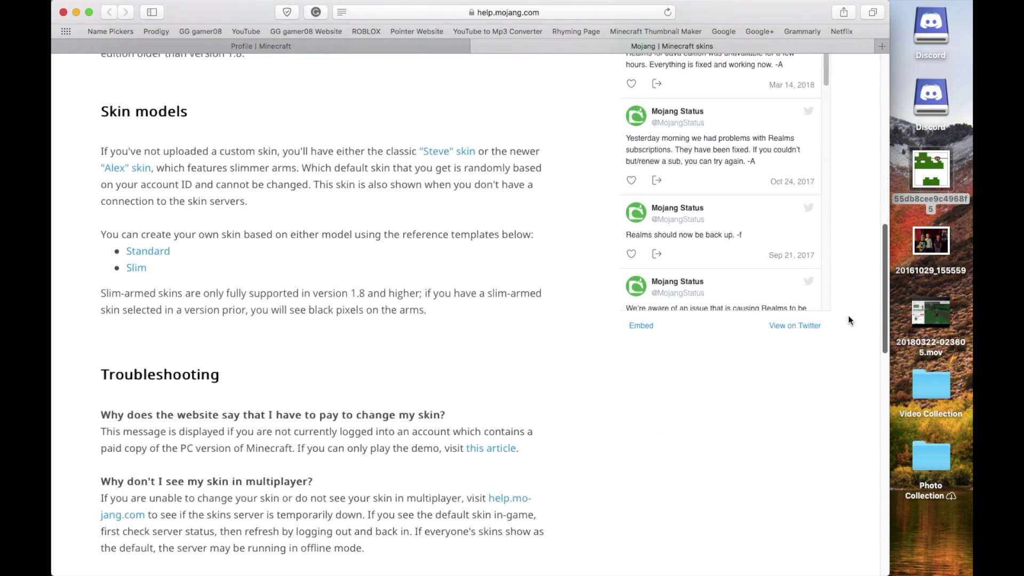
scroll(845, 374, down, 12)
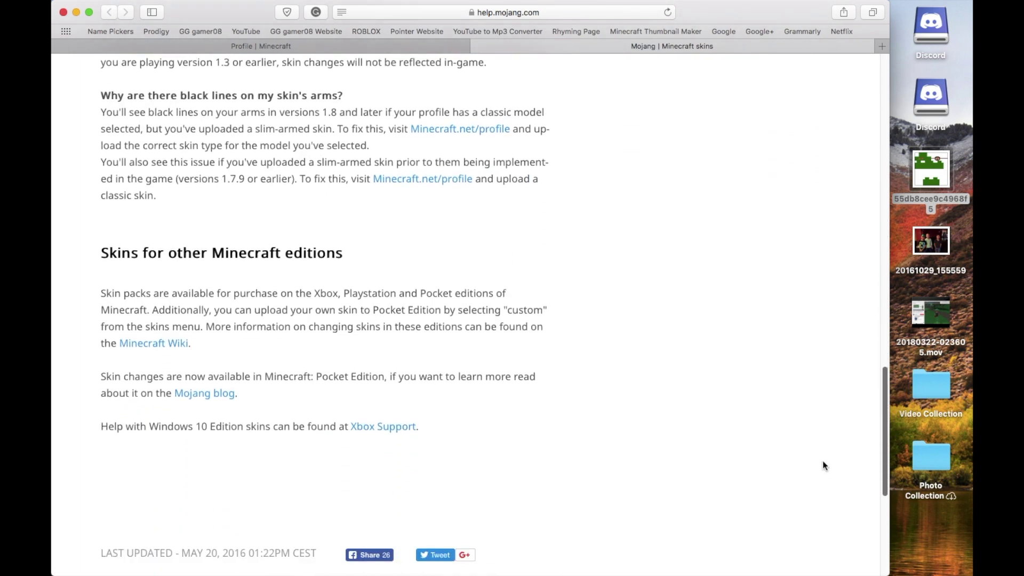
scroll(828, 504, up, 20)
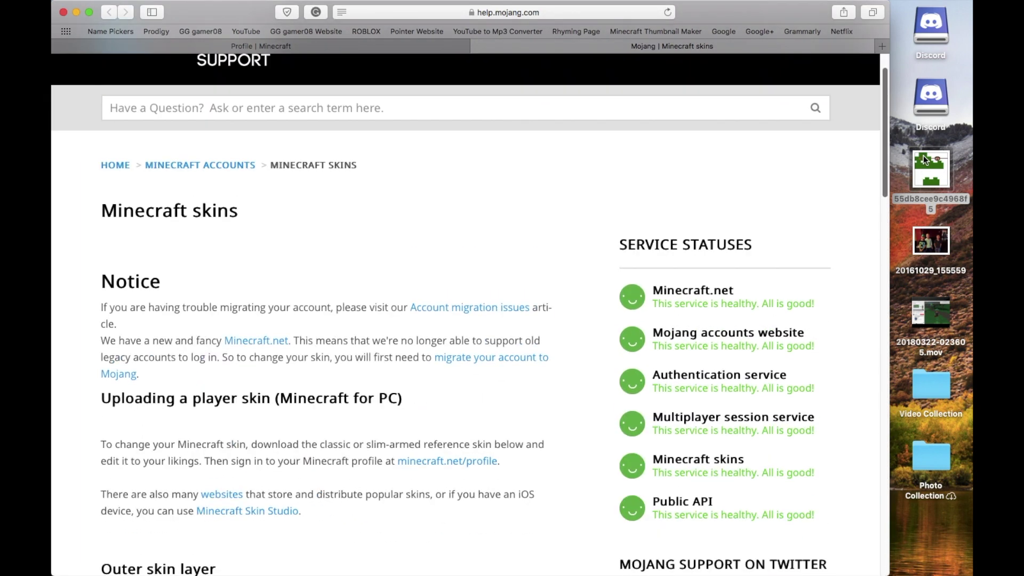
click(397, 45)
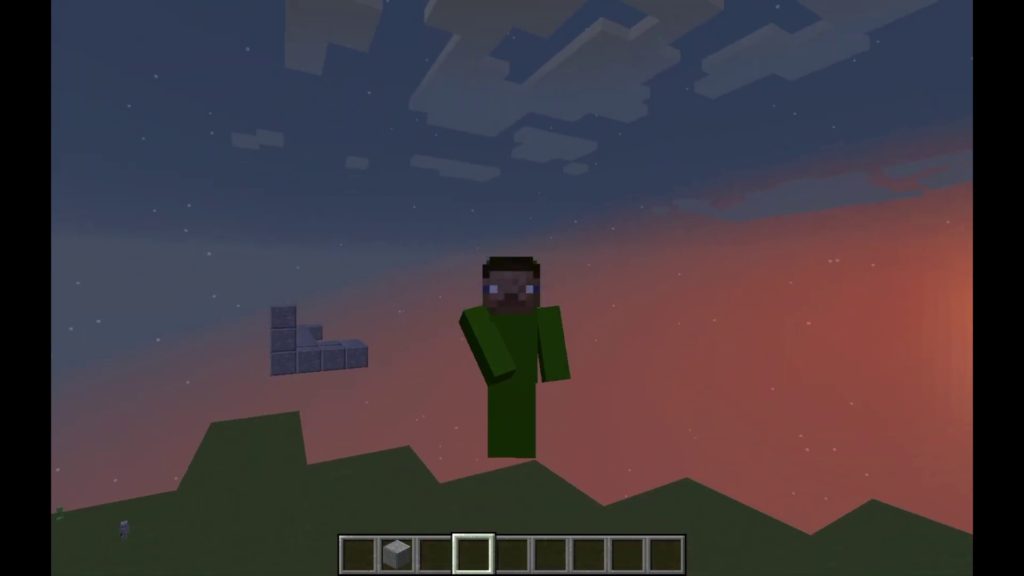
key(w)
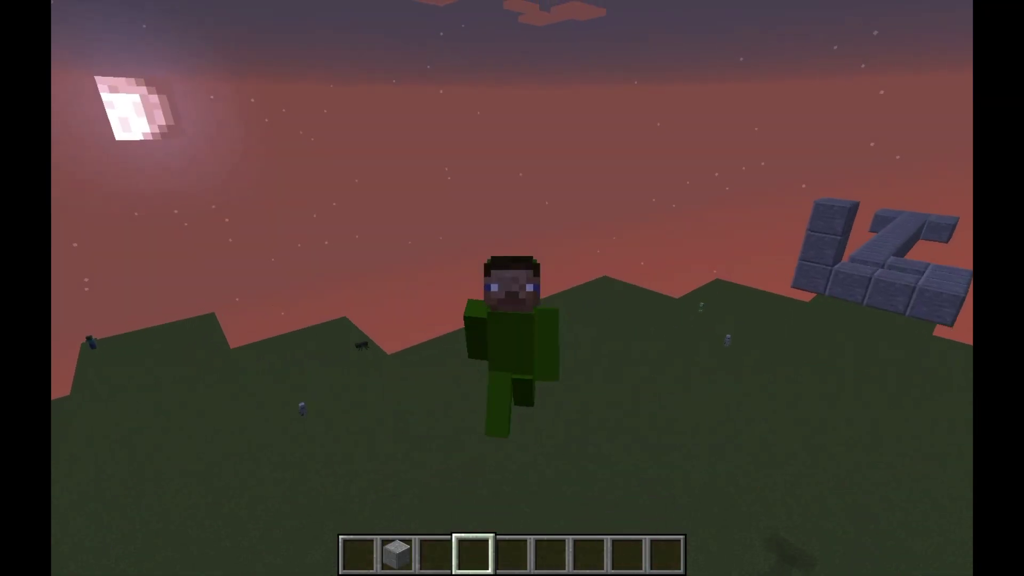
key(w)
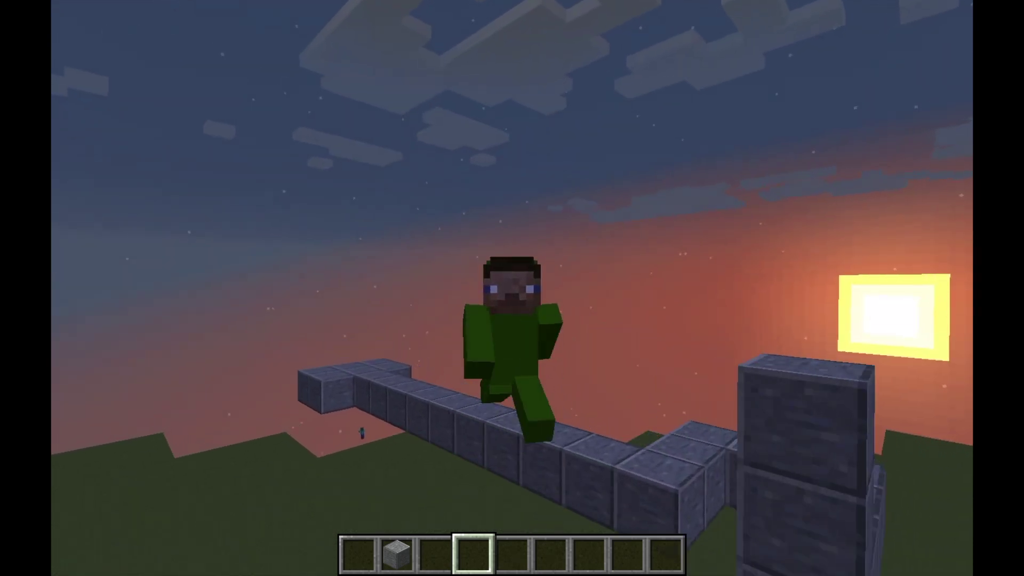
key(w)
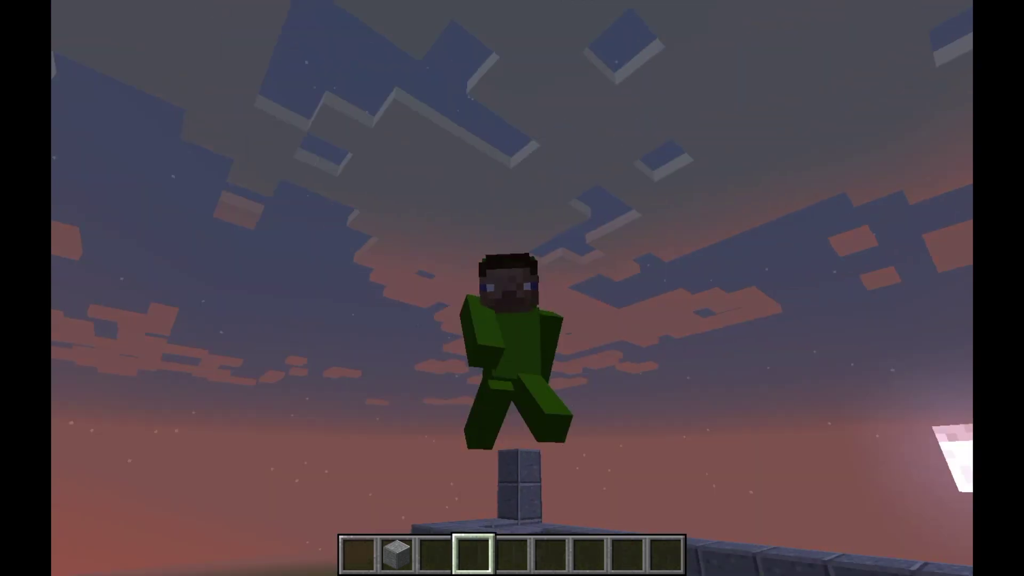
key(s)
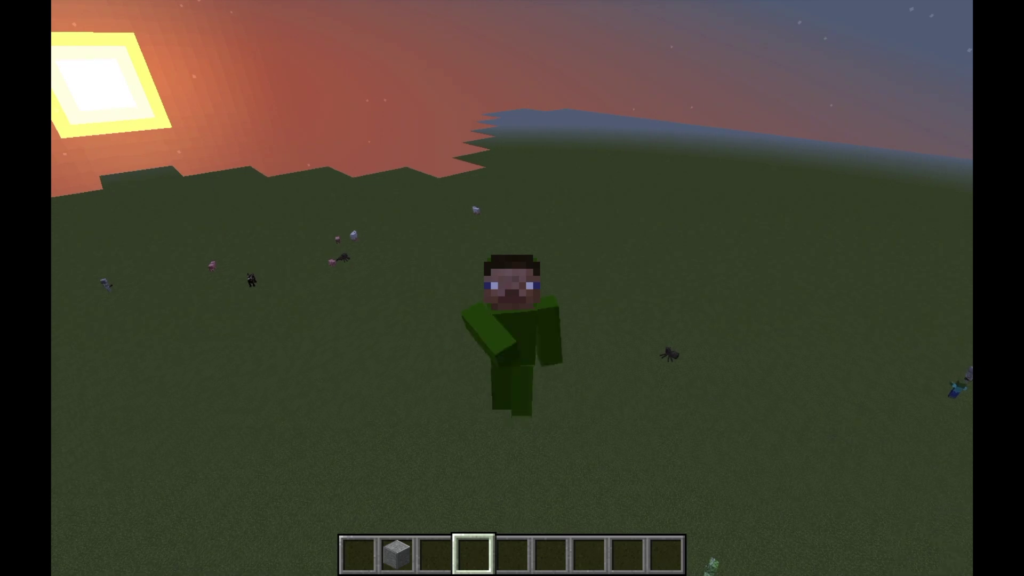
key(s)
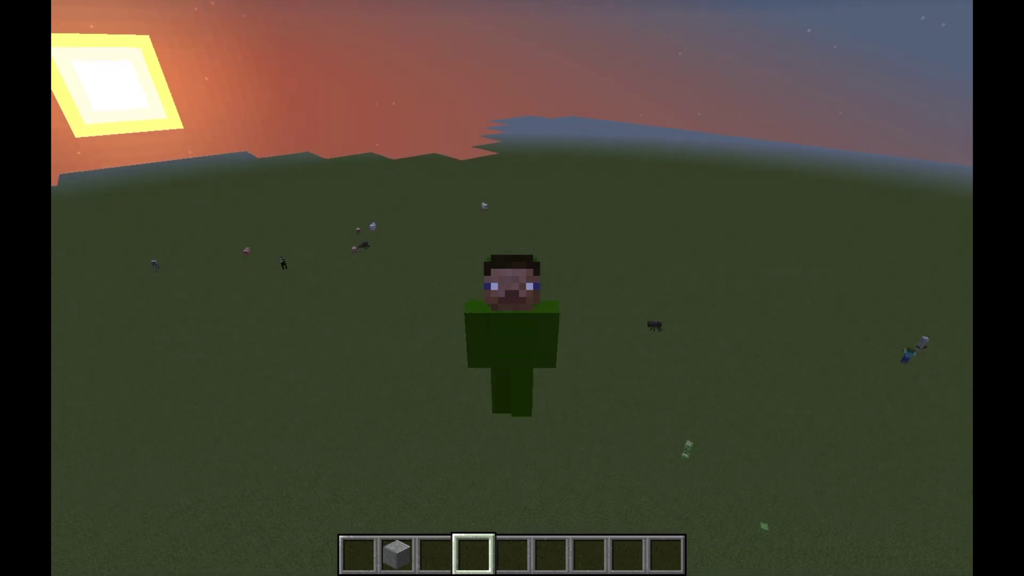
key(s)
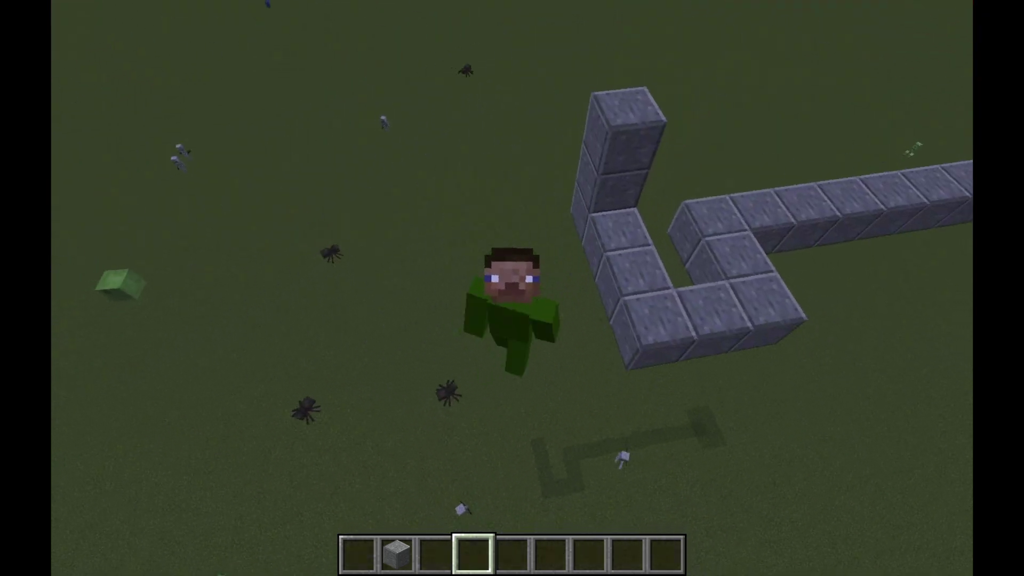
key(s)
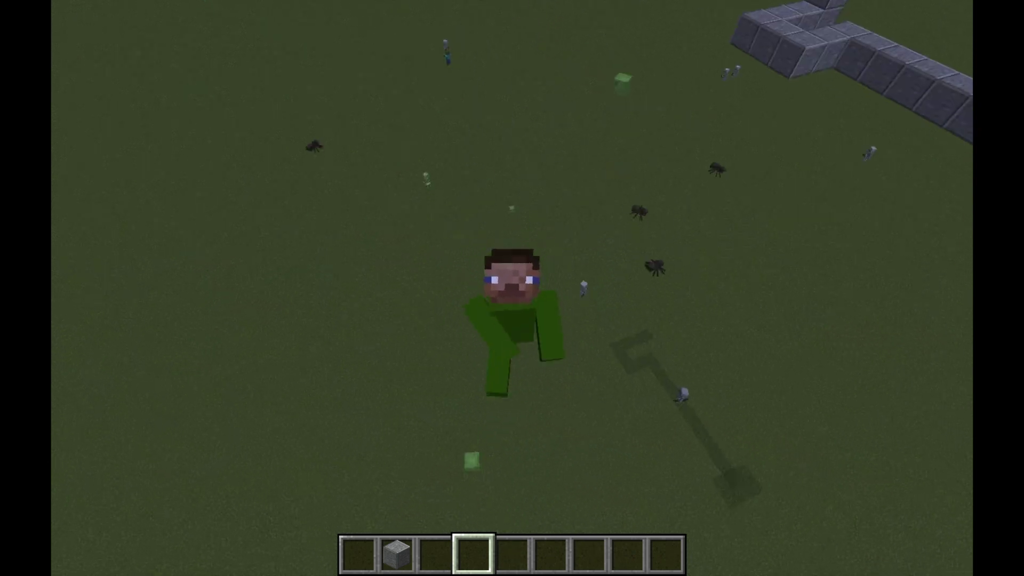
key(s)
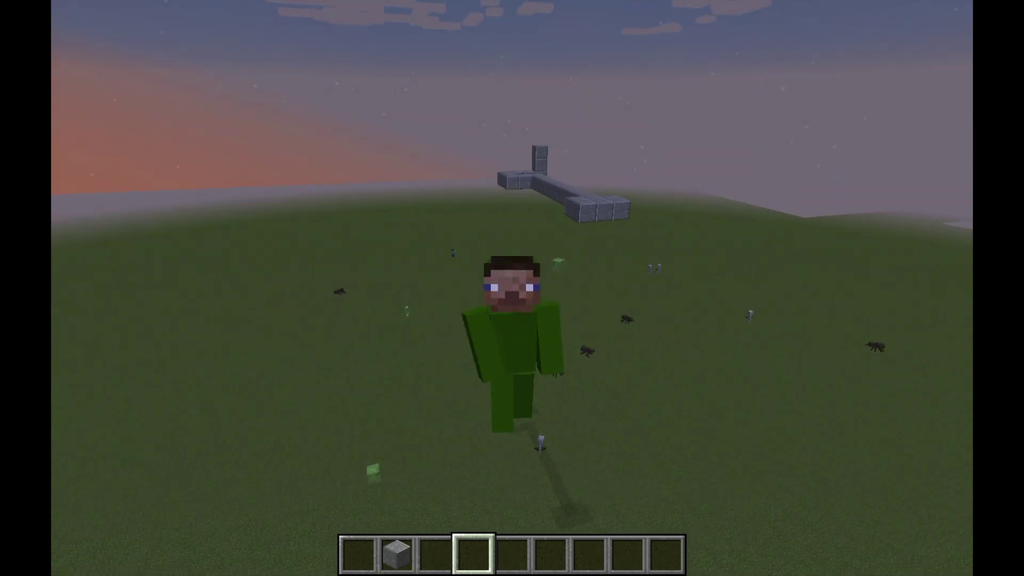
key(s)
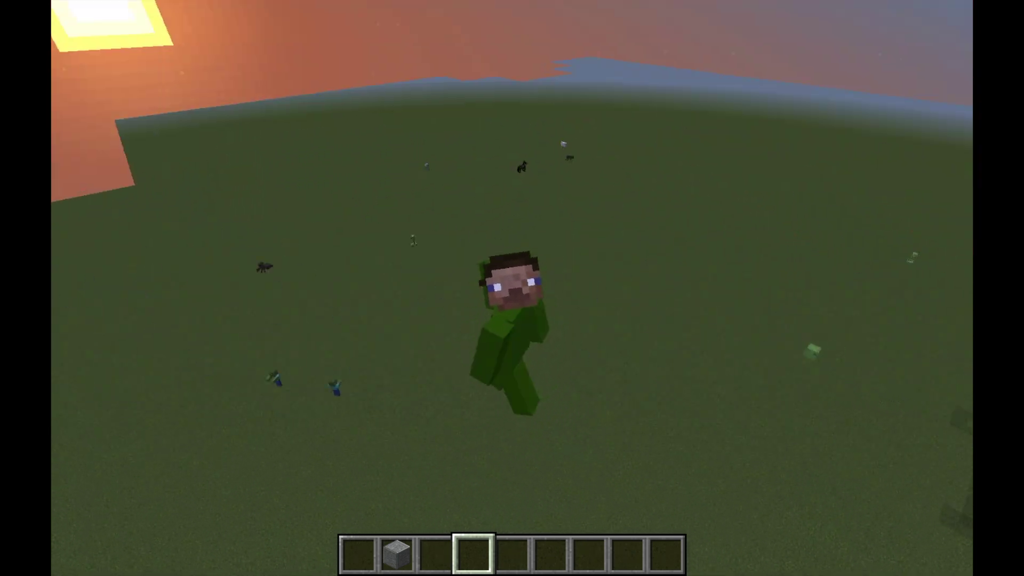
key(s)
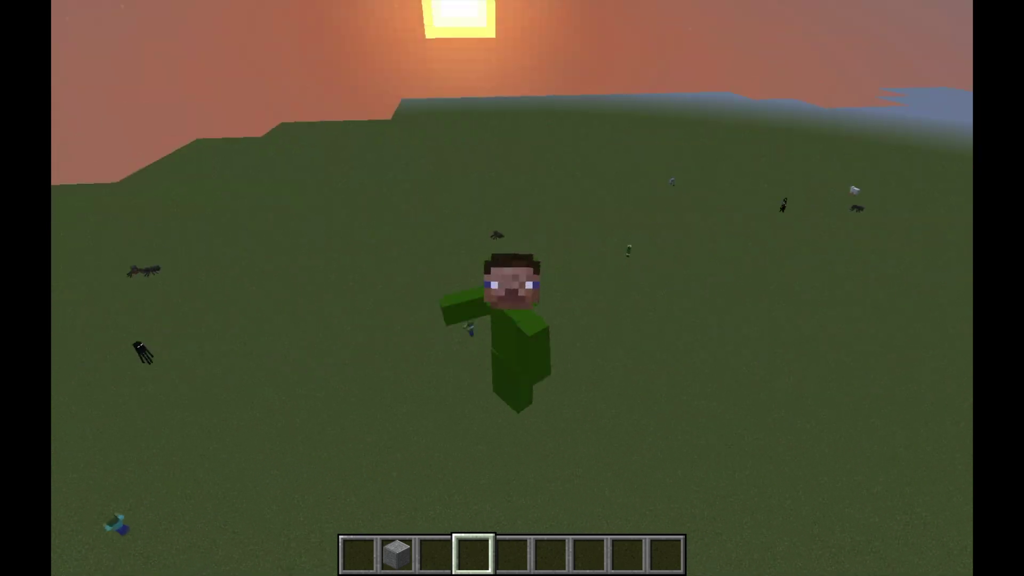